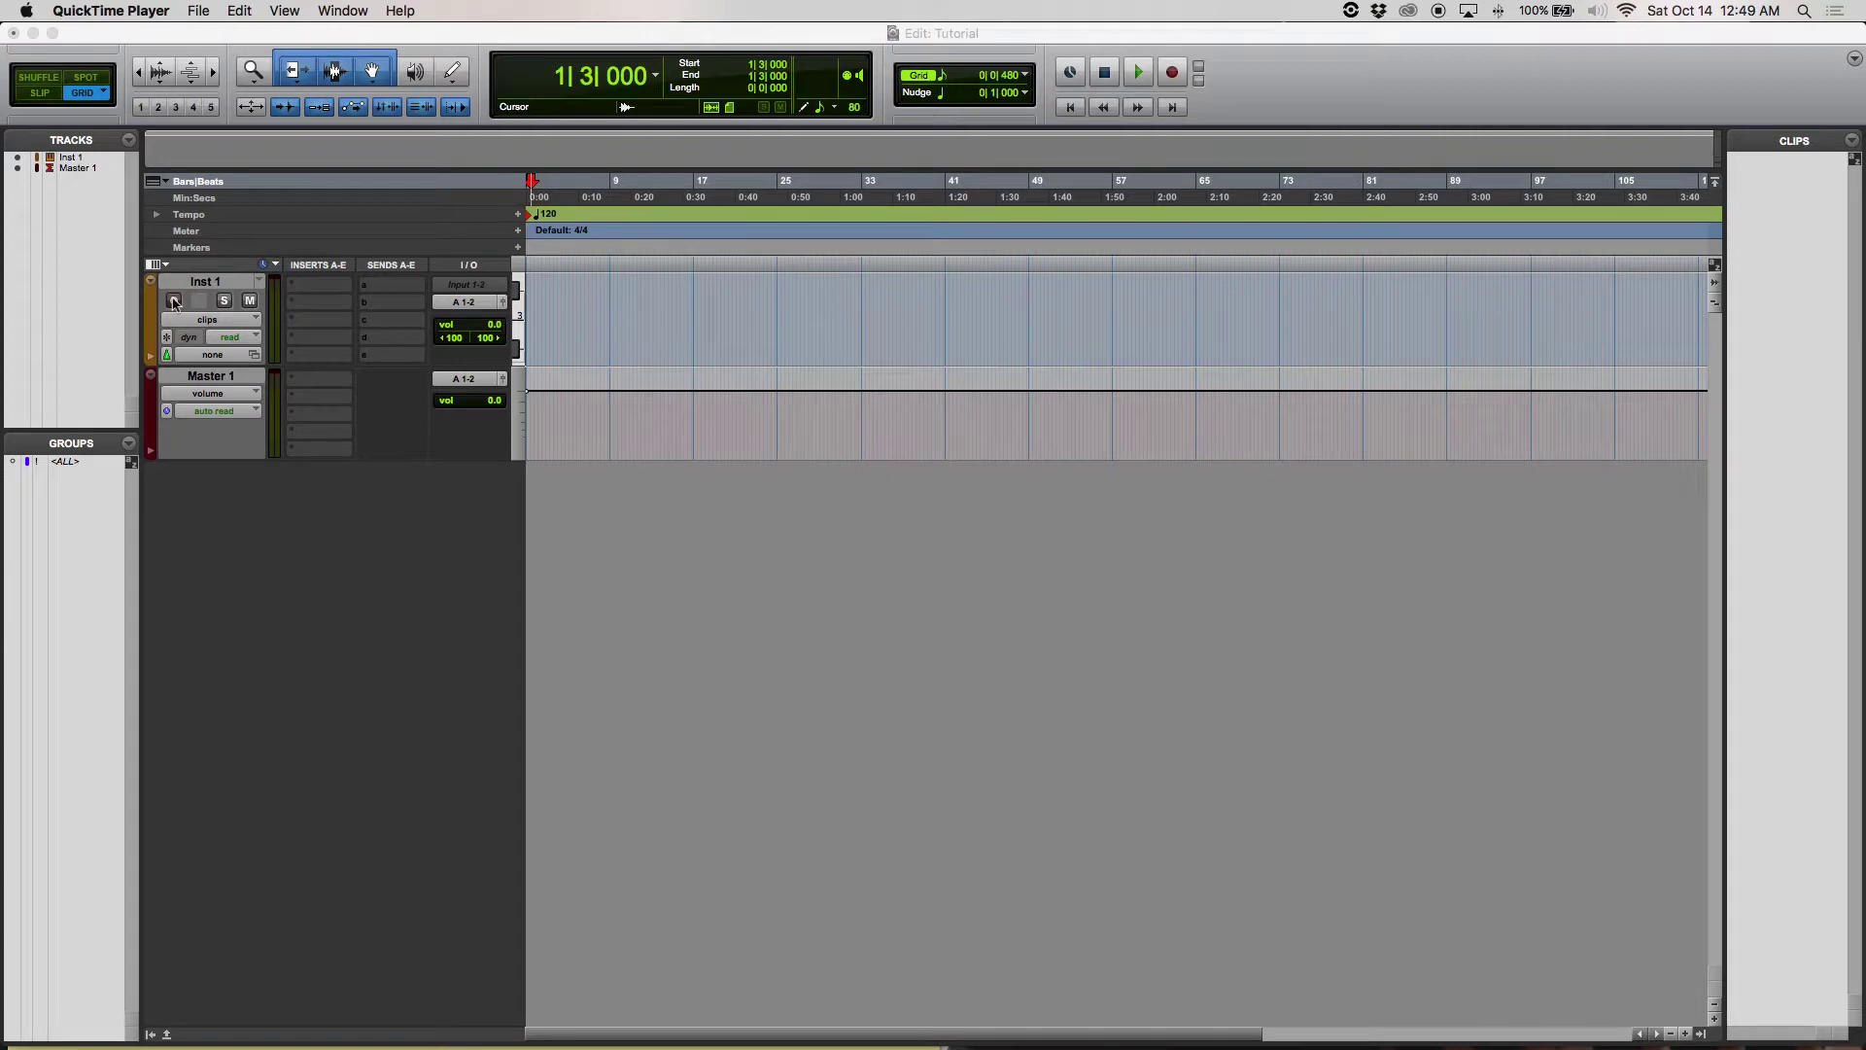
Insert Omnisphere (stereo) from the multichannel Instrument plug-ins into Inst 1's first insert slot
{"action": "left_click", "coordinate": [313, 293]}
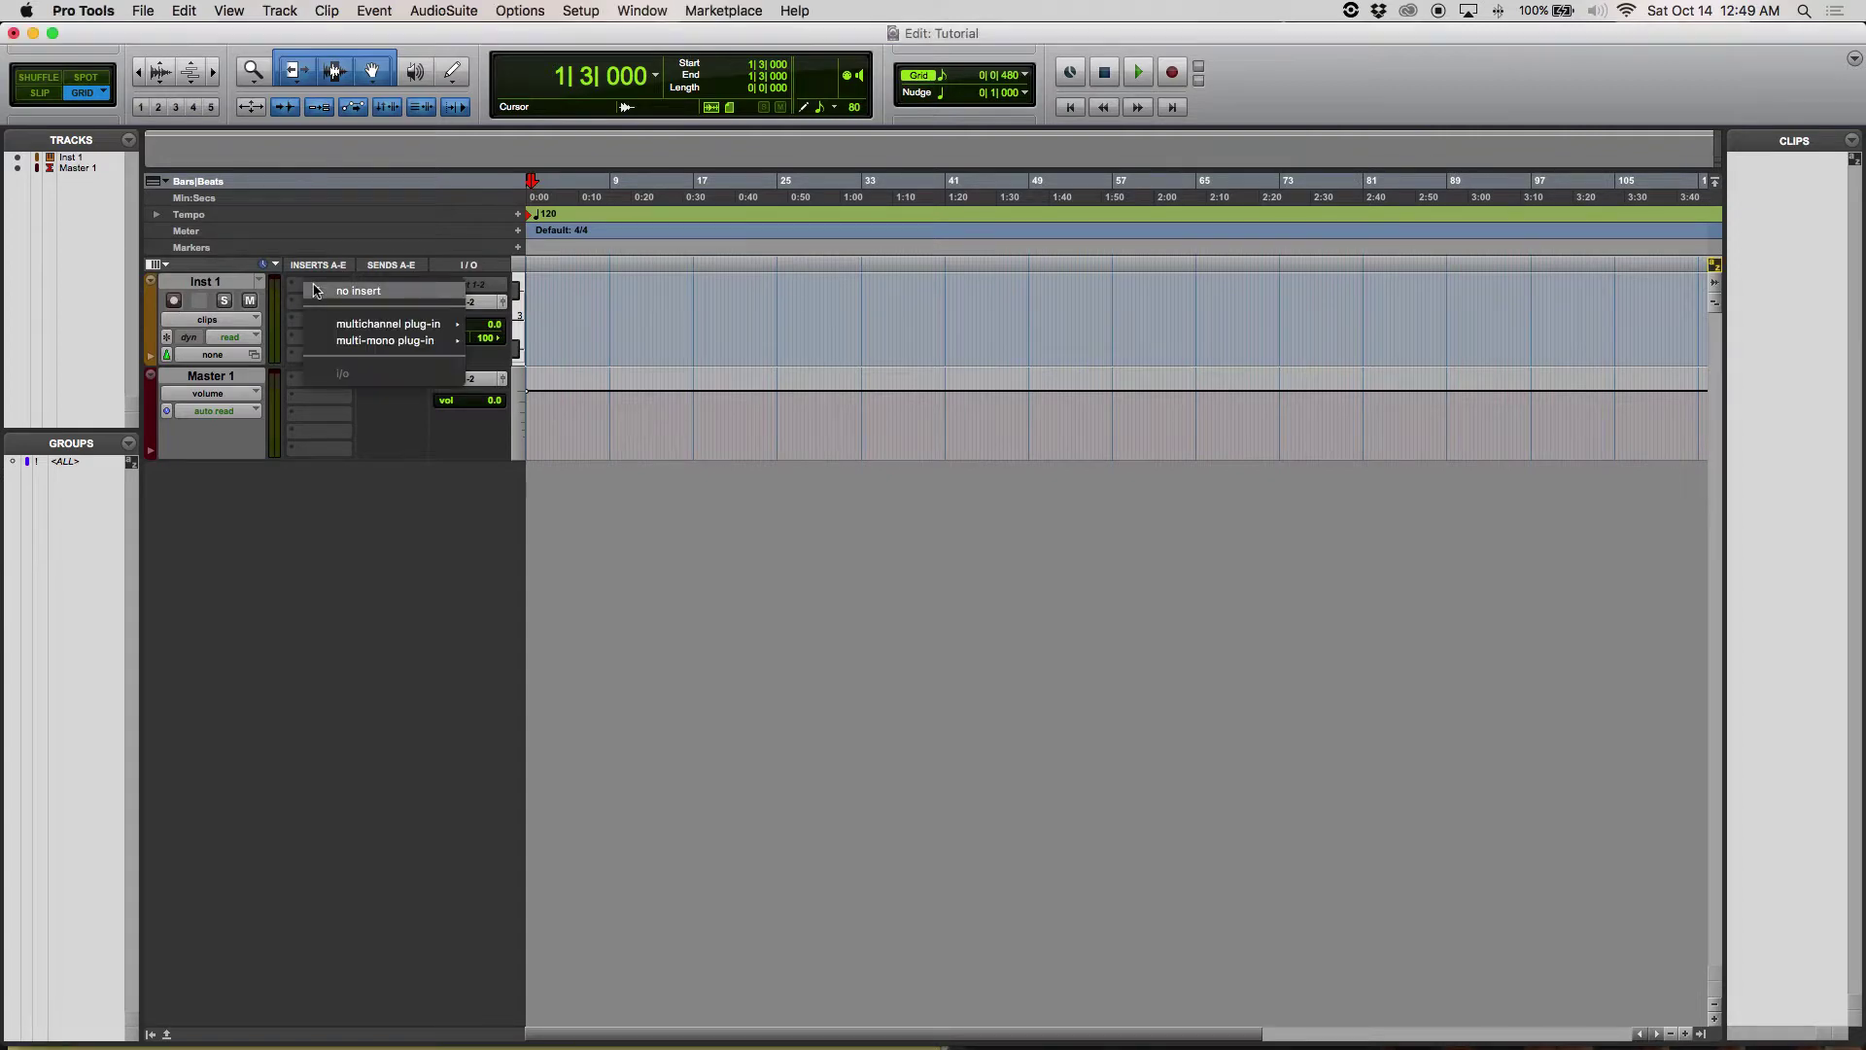
{"action": "mouse_move", "coordinate": [378, 326]}
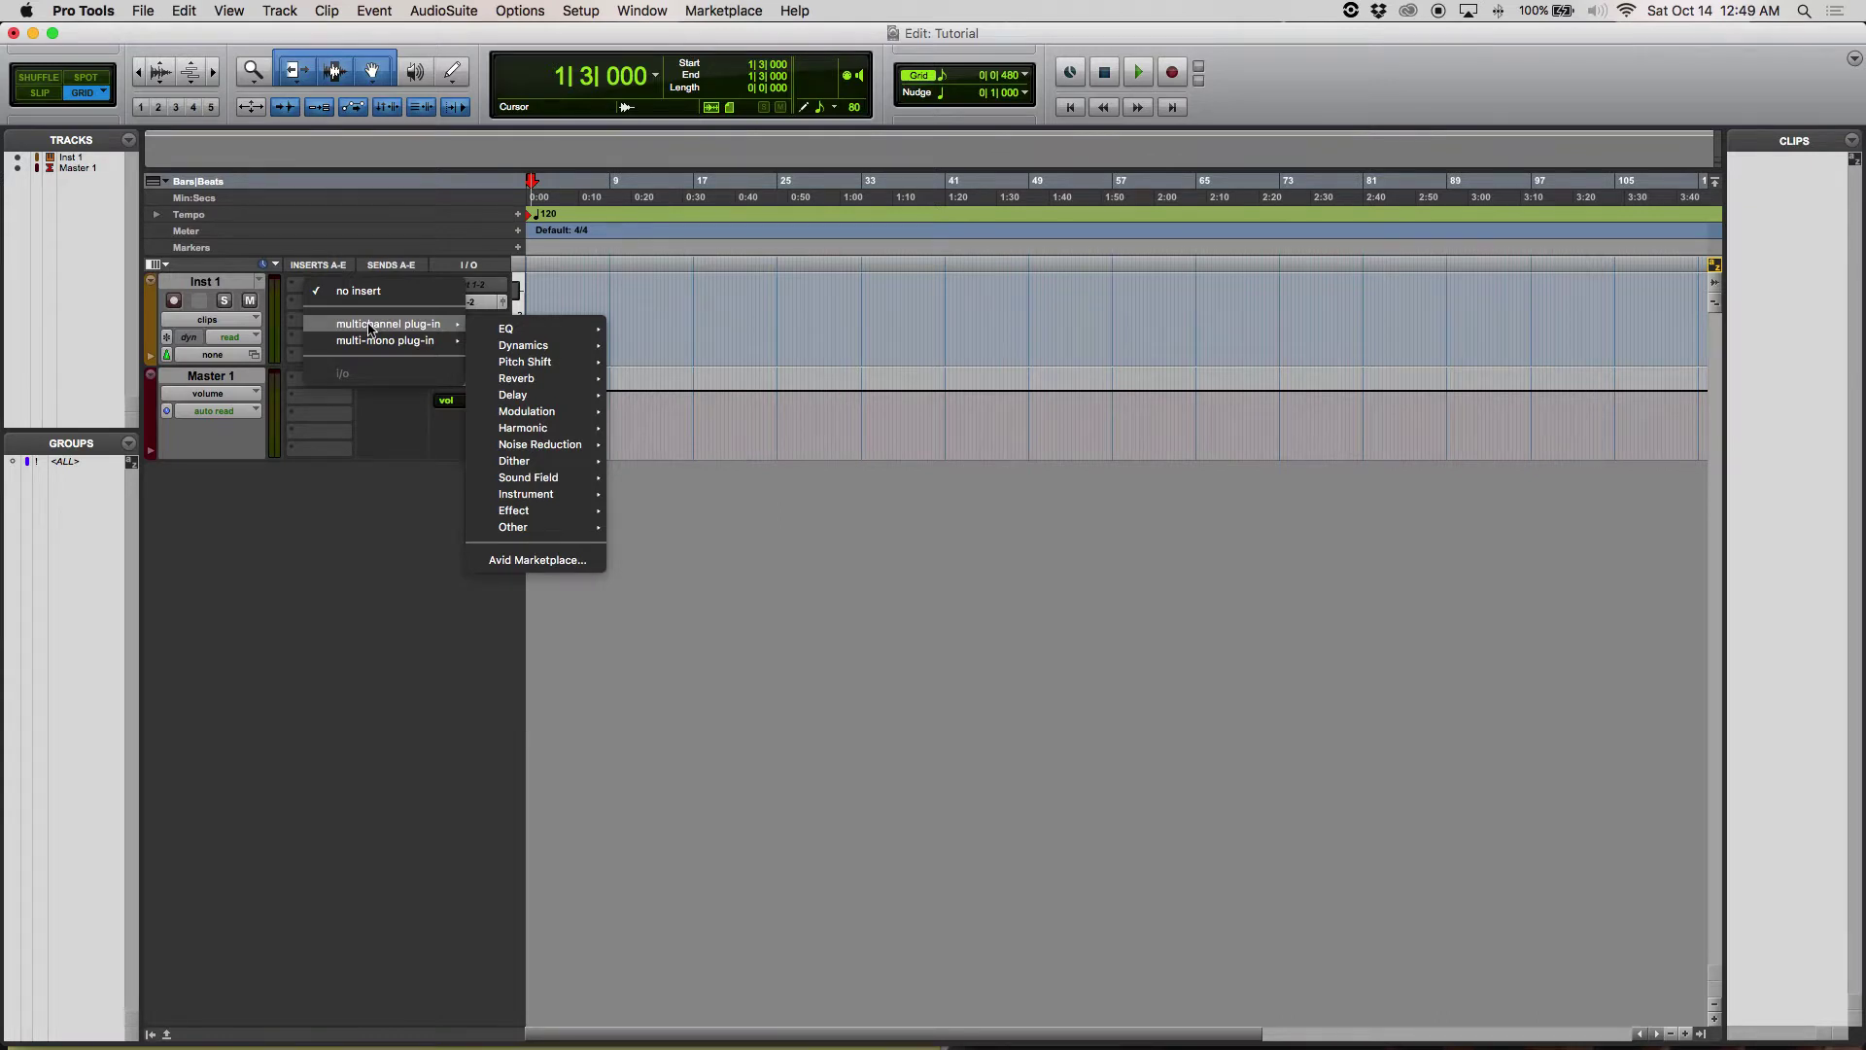
{"action": "mouse_move", "coordinate": [576, 496]}
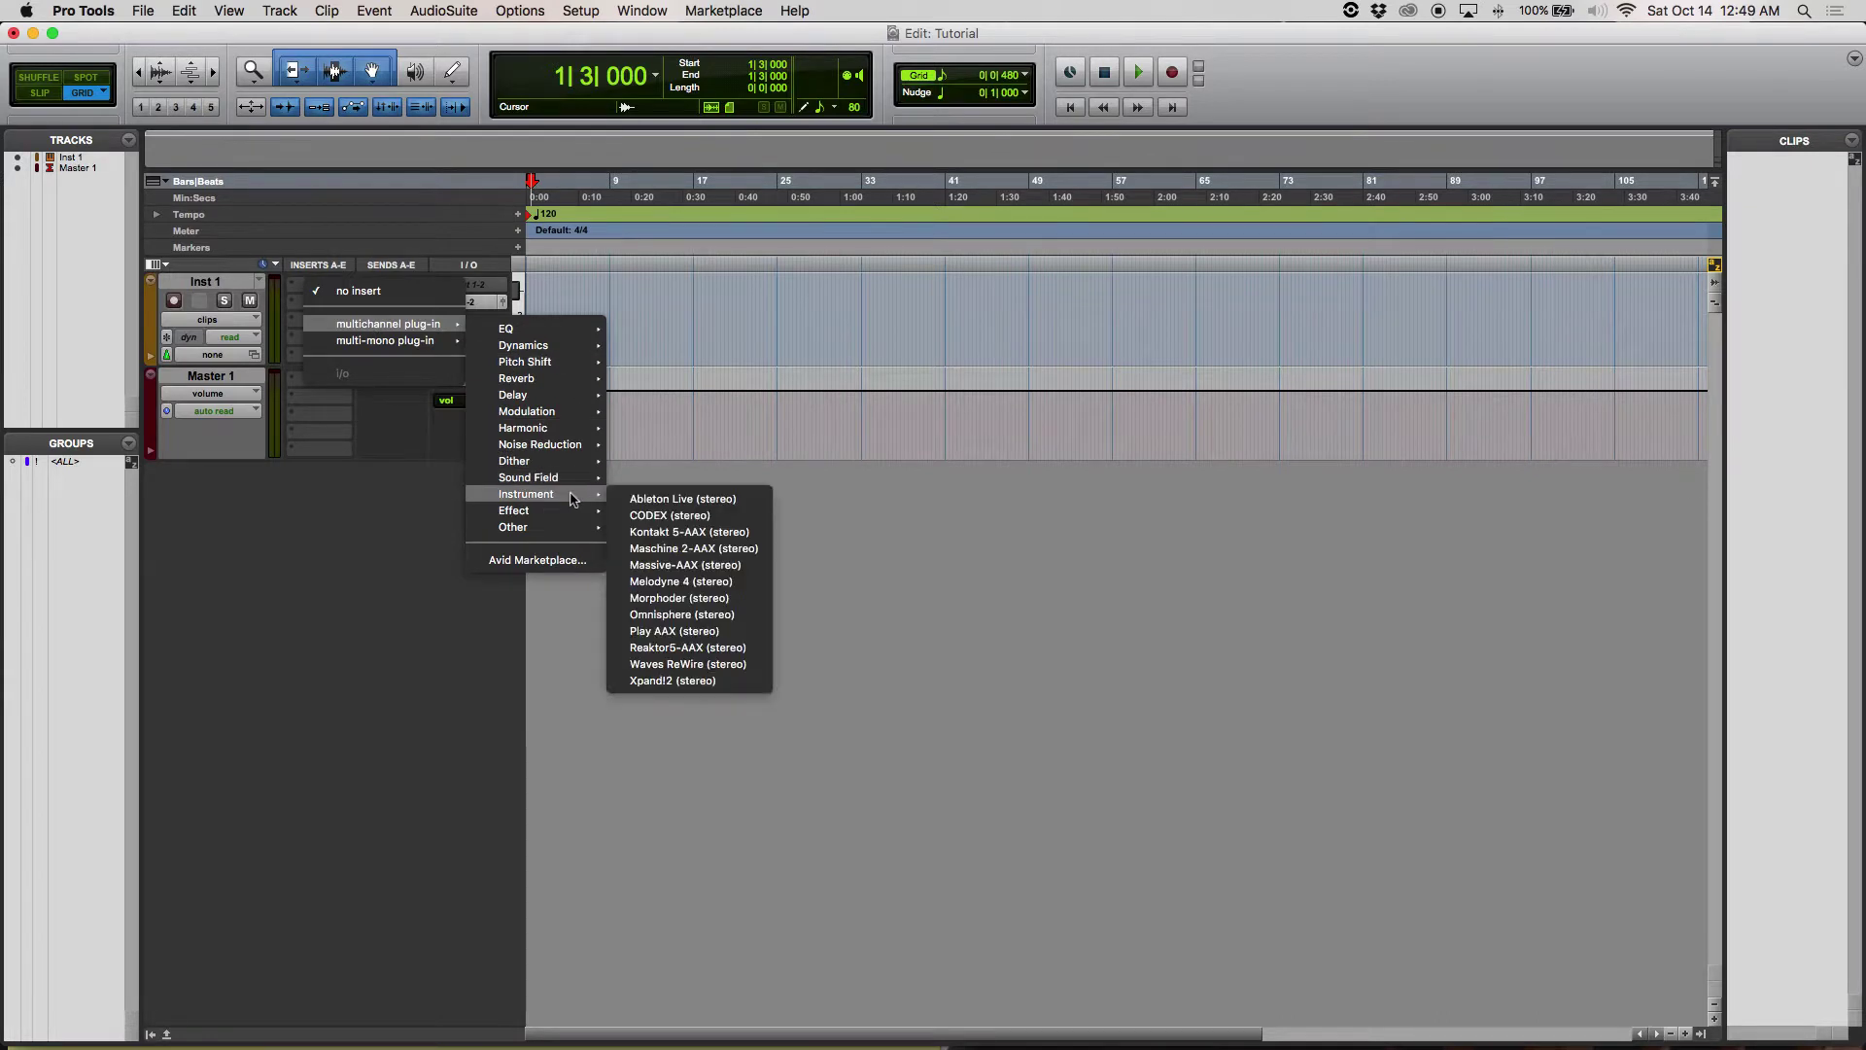
{"action": "left_click", "coordinate": [686, 616]}
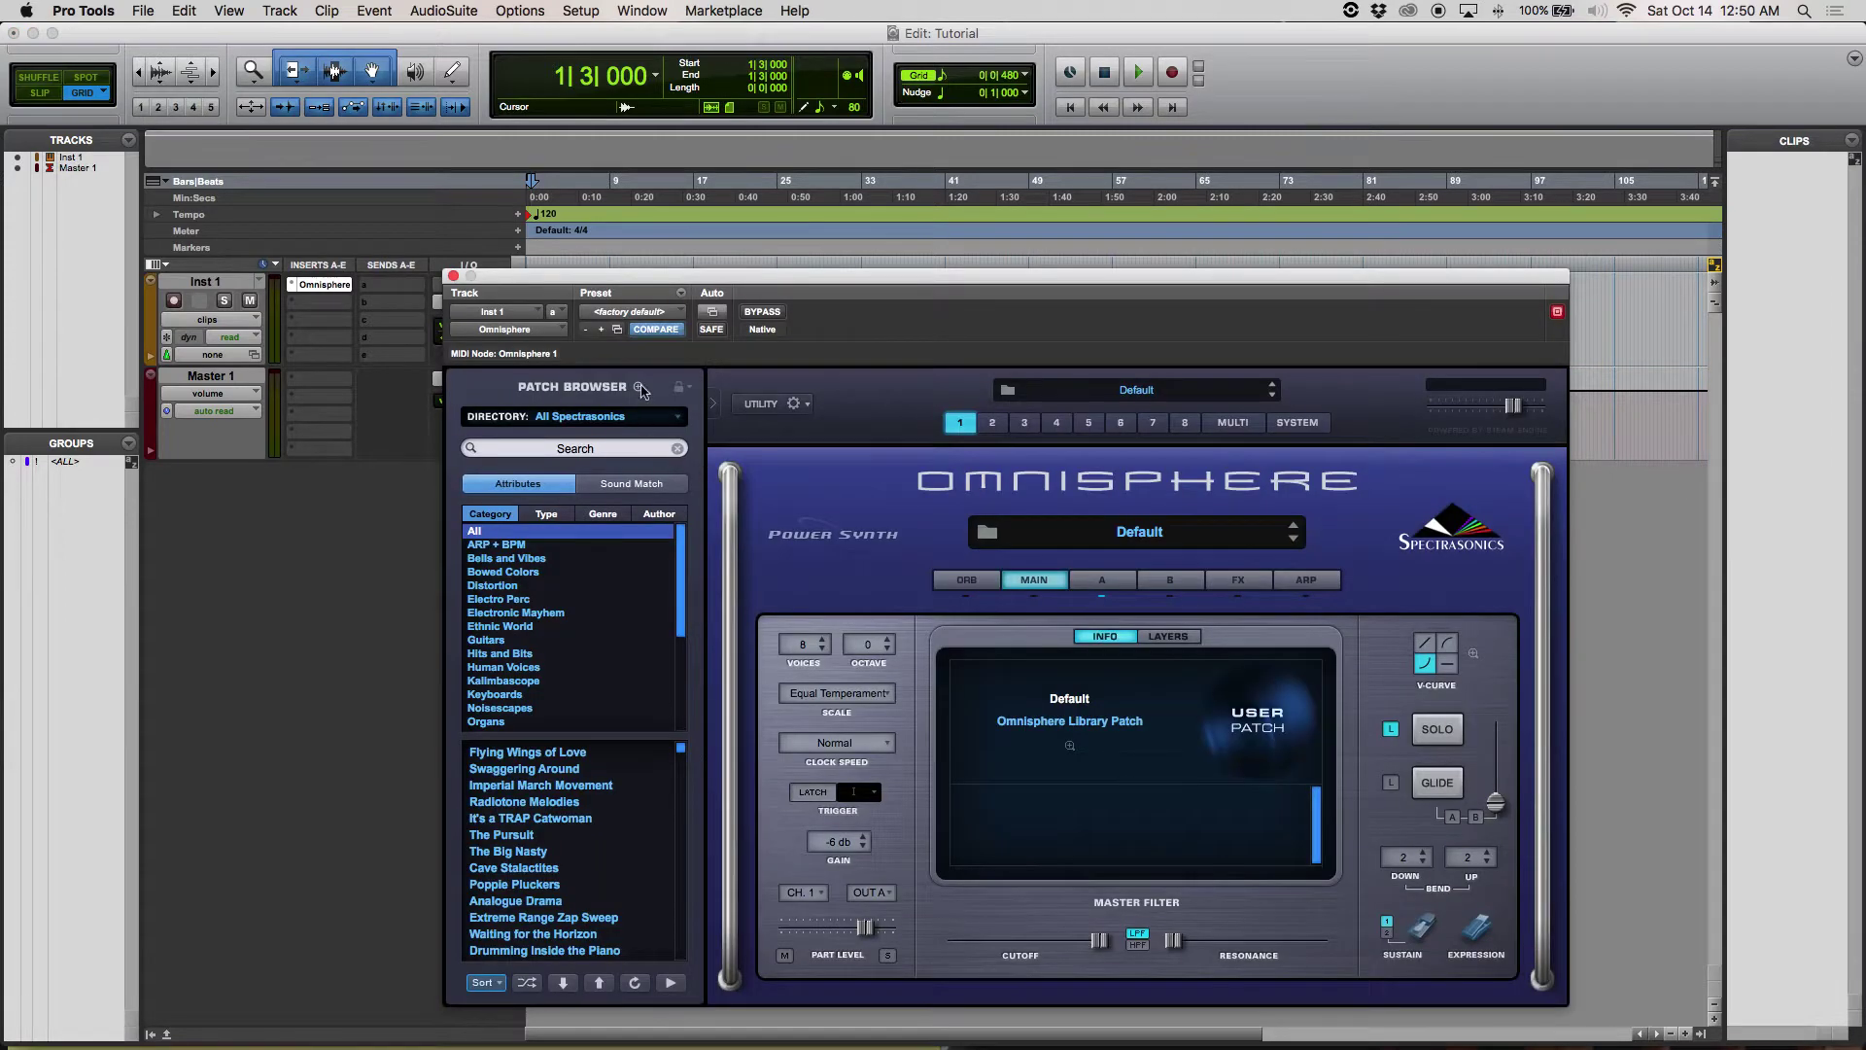
In the full Patch Browser, load Most Frequencies Known Synth from the Synth Poly category
{"action": "left_click", "coordinate": [640, 387]}
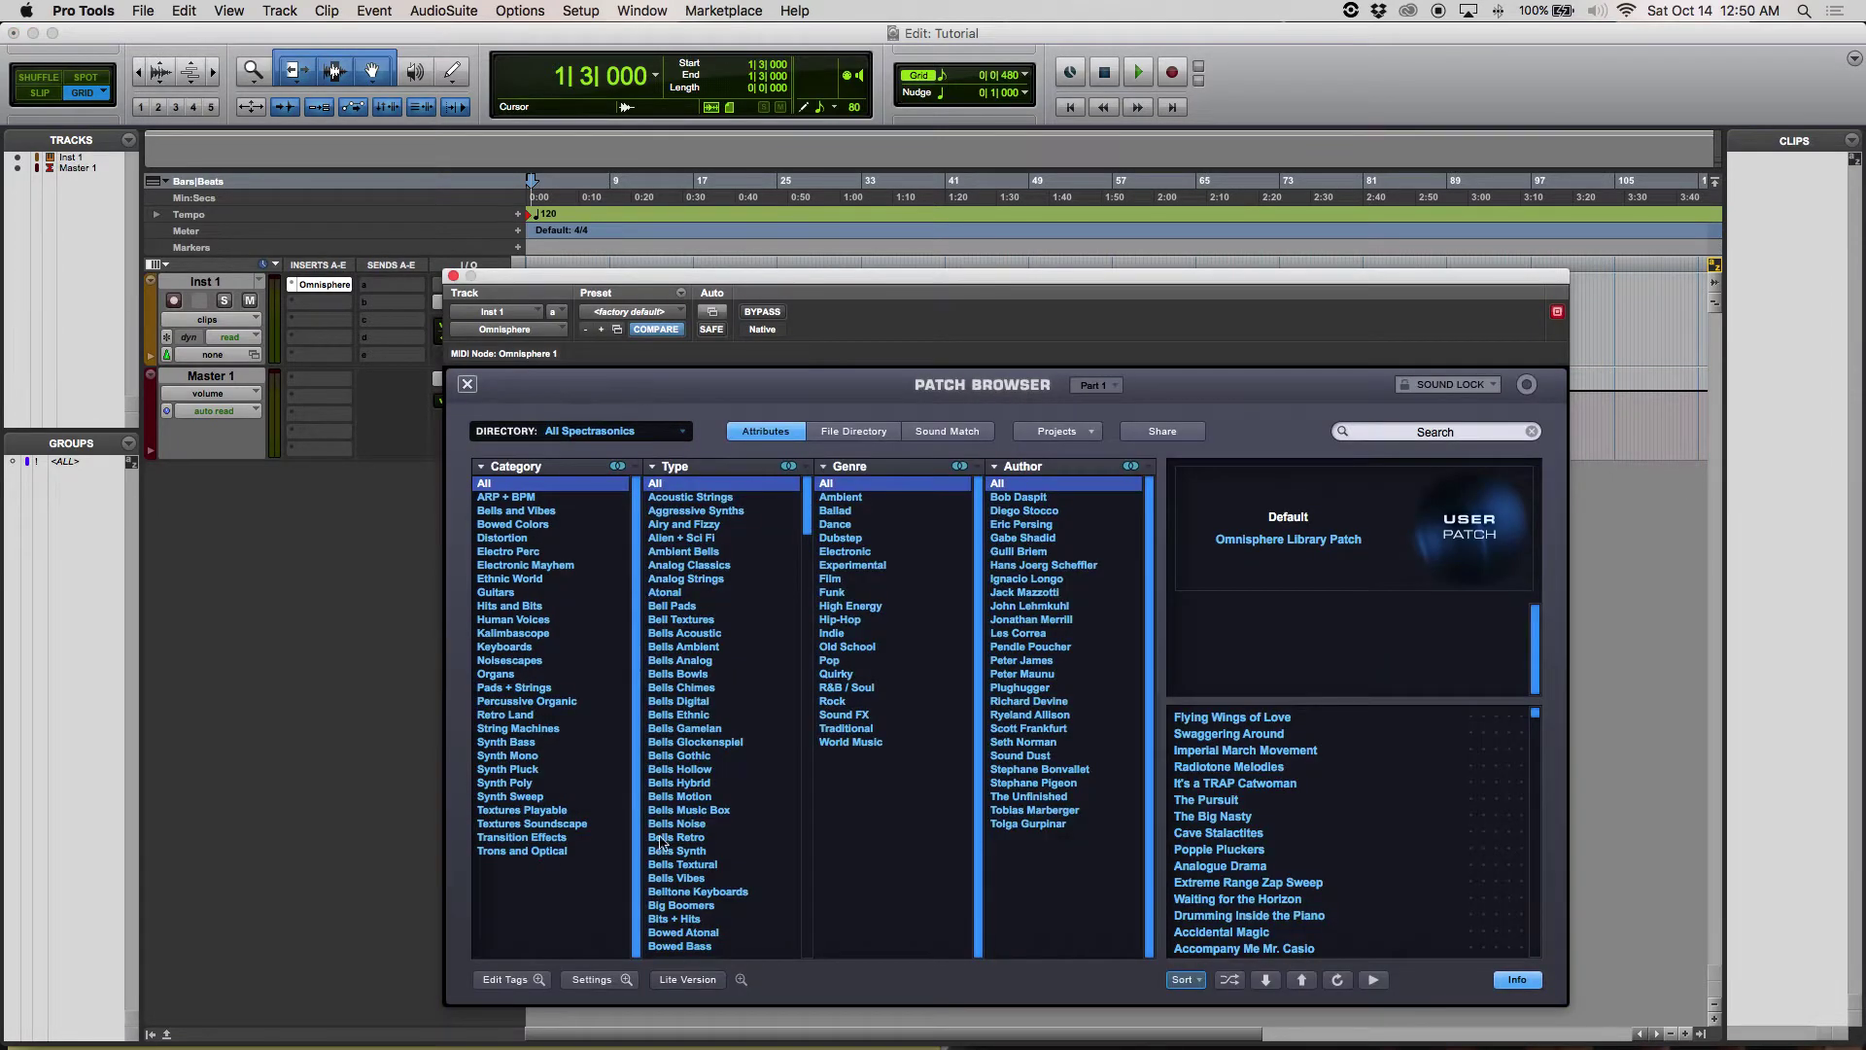
{"action": "left_click", "coordinate": [519, 783]}
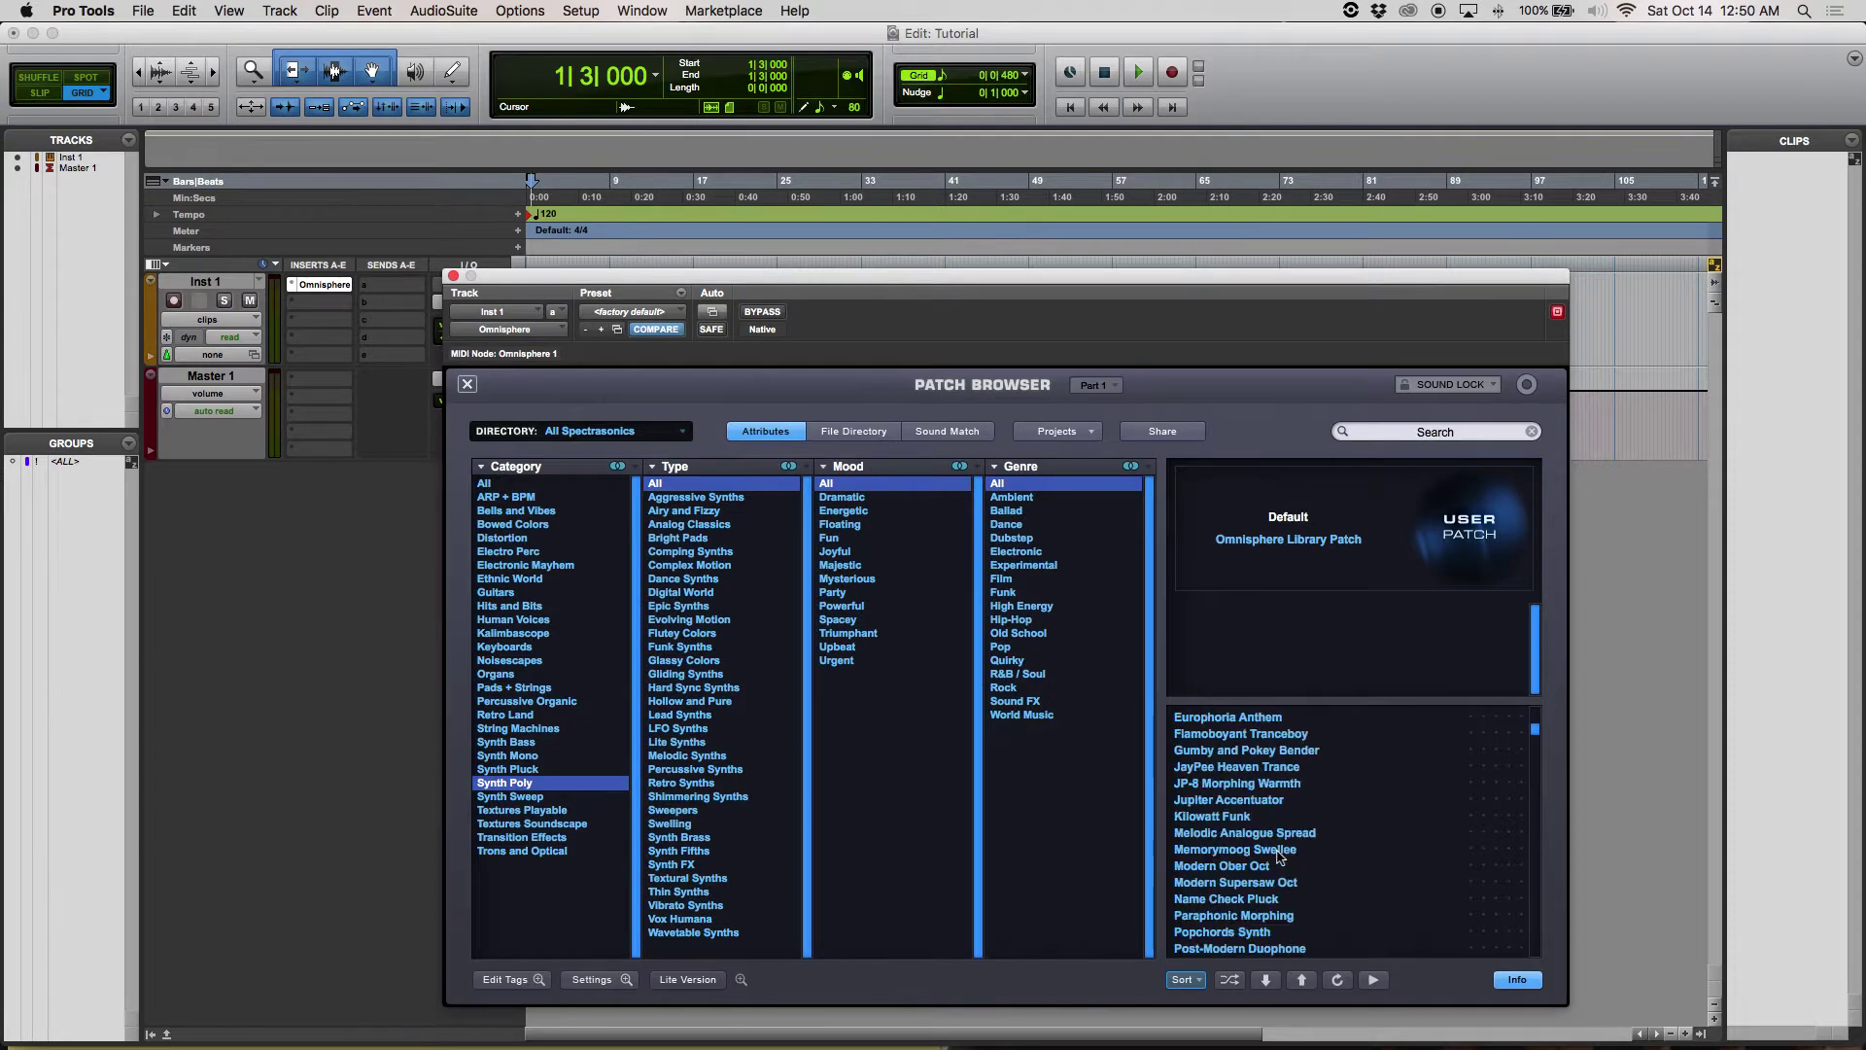
{"action": "scroll", "coordinate": [1279, 855], "scroll_direction": "down", "scroll_amount": 20}
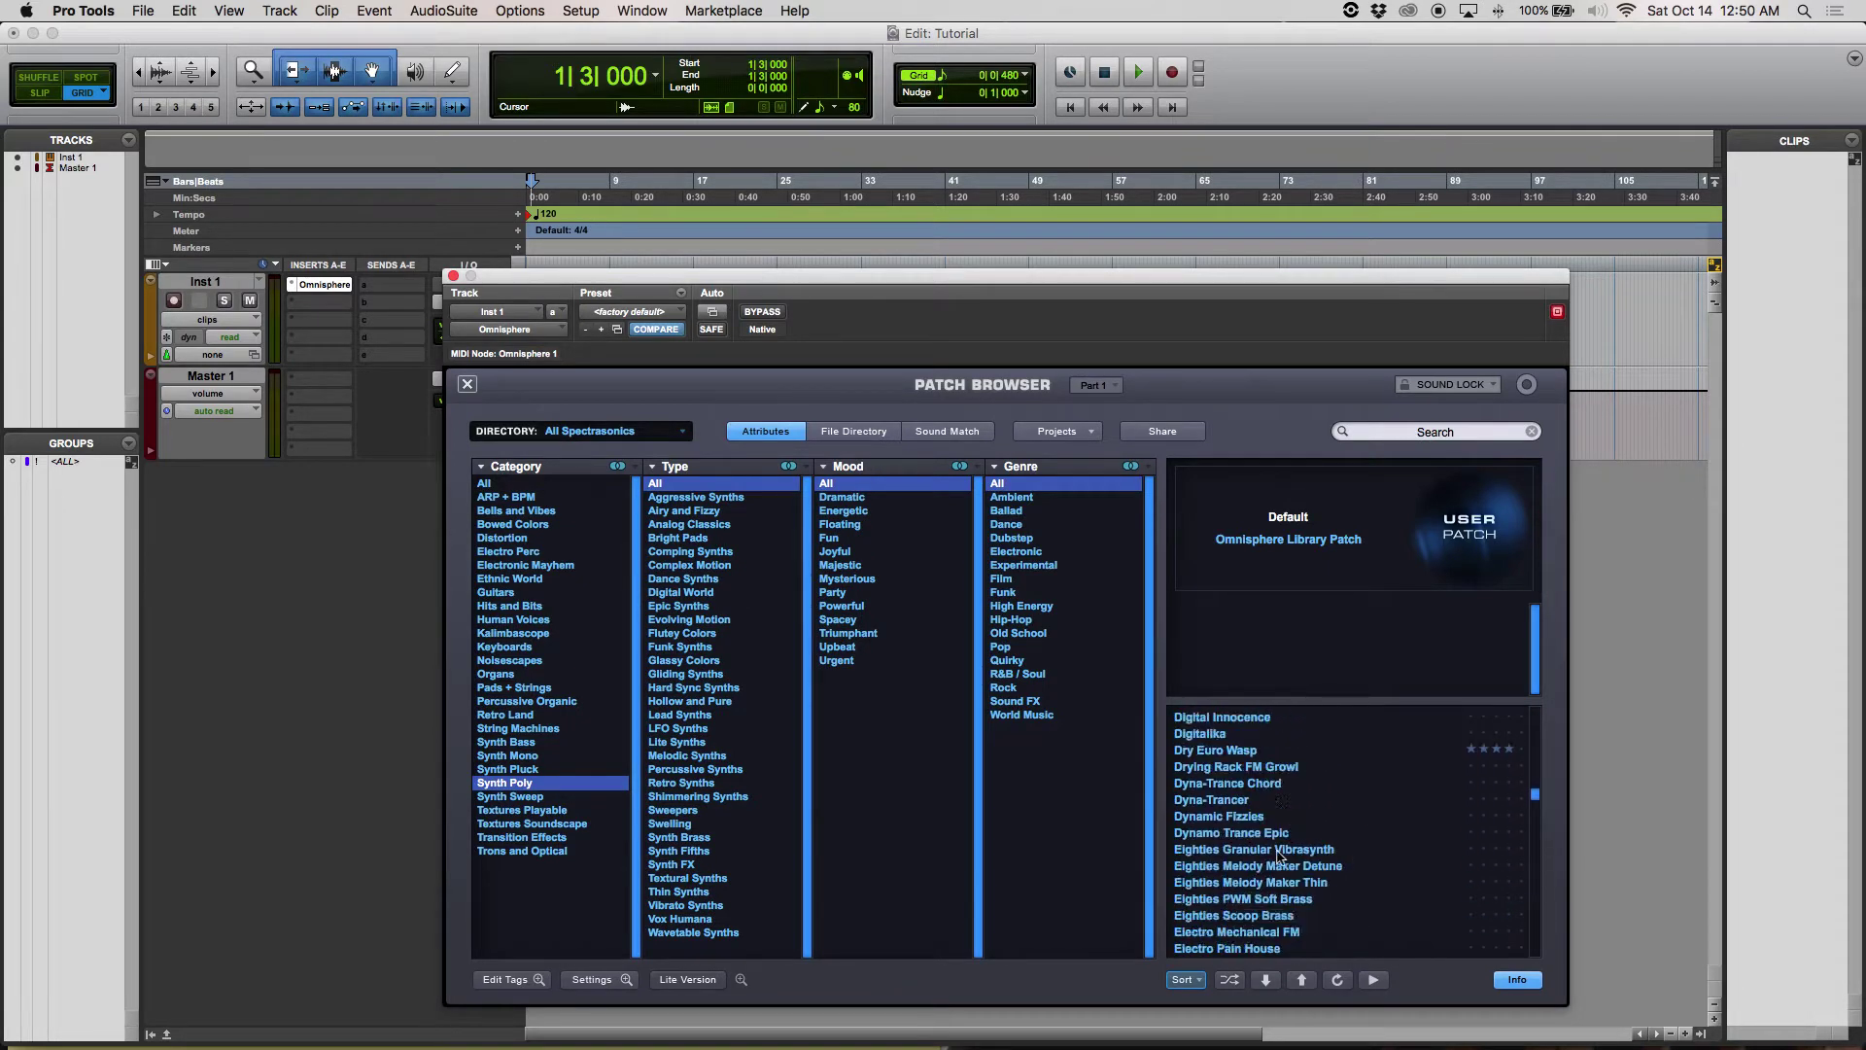
{"action": "scroll", "coordinate": [1279, 856], "scroll_direction": "down", "scroll_amount": 15}
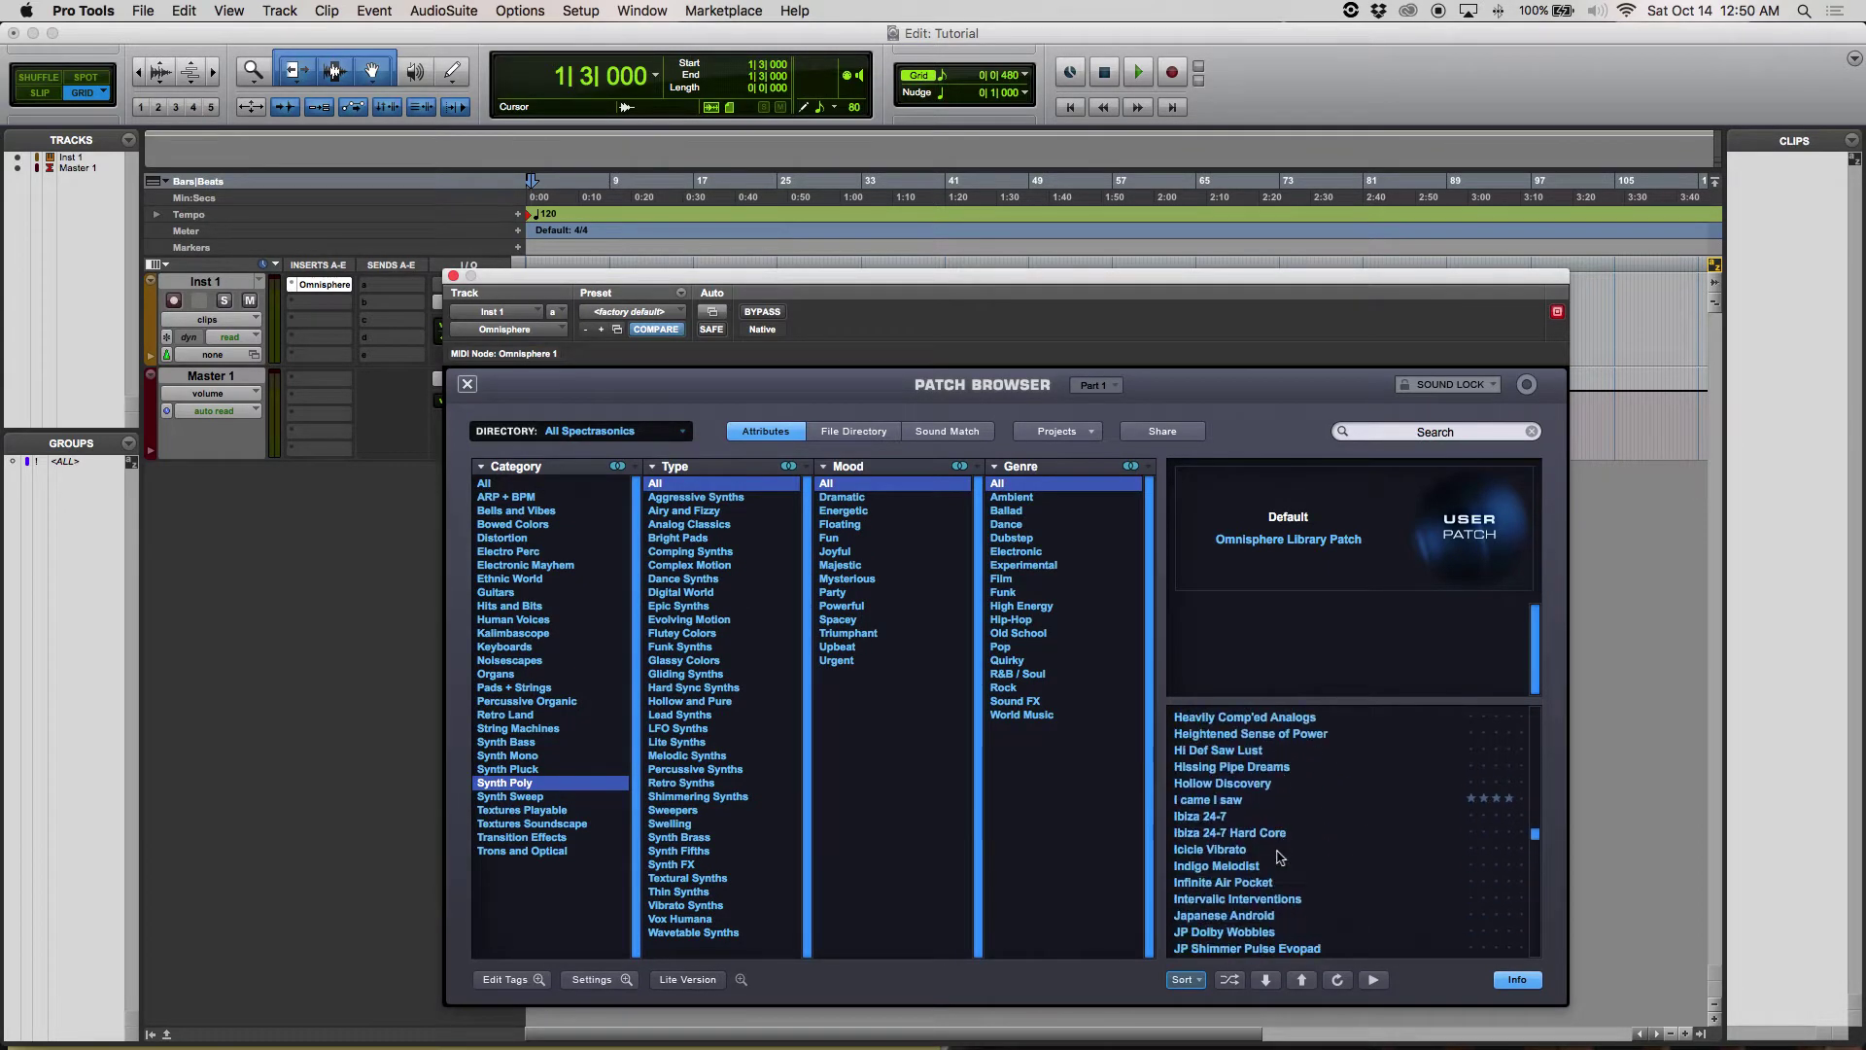
{"action": "scroll", "coordinate": [1279, 855], "scroll_direction": "down", "scroll_amount": 8}
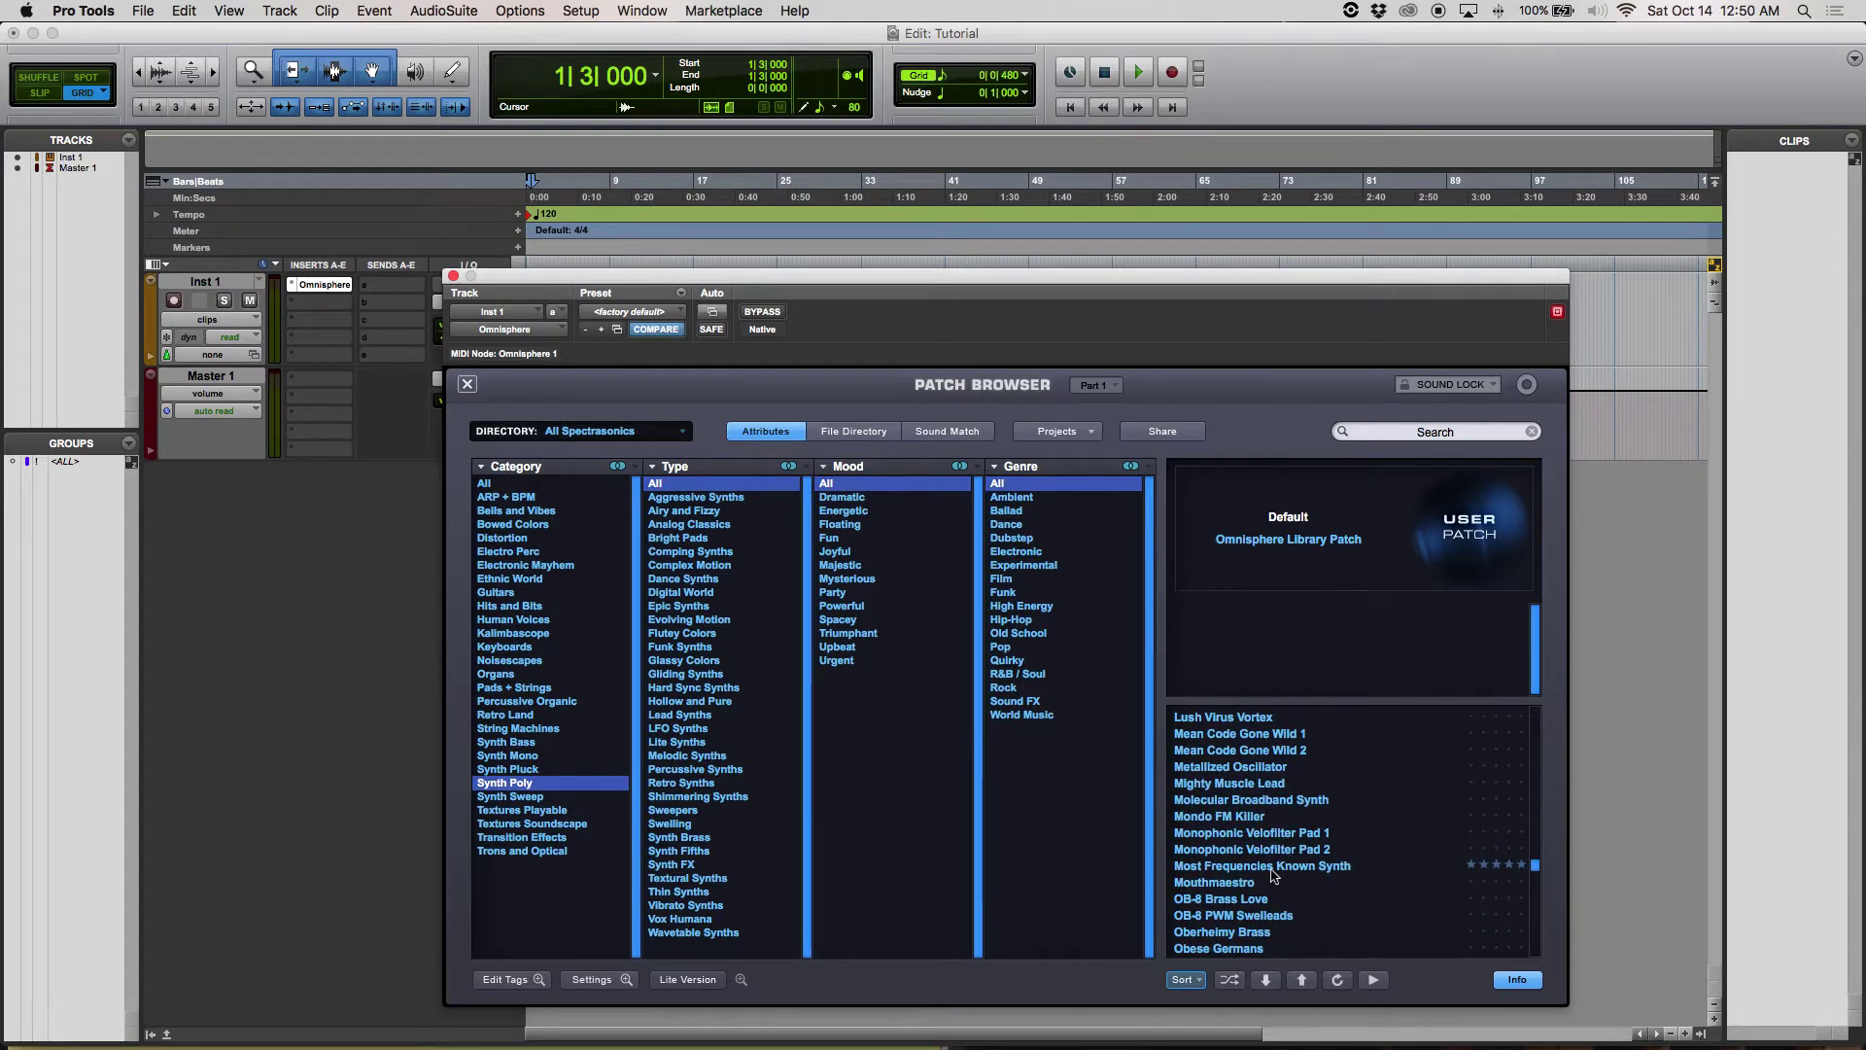
{"action": "left_click", "coordinate": [1270, 871]}
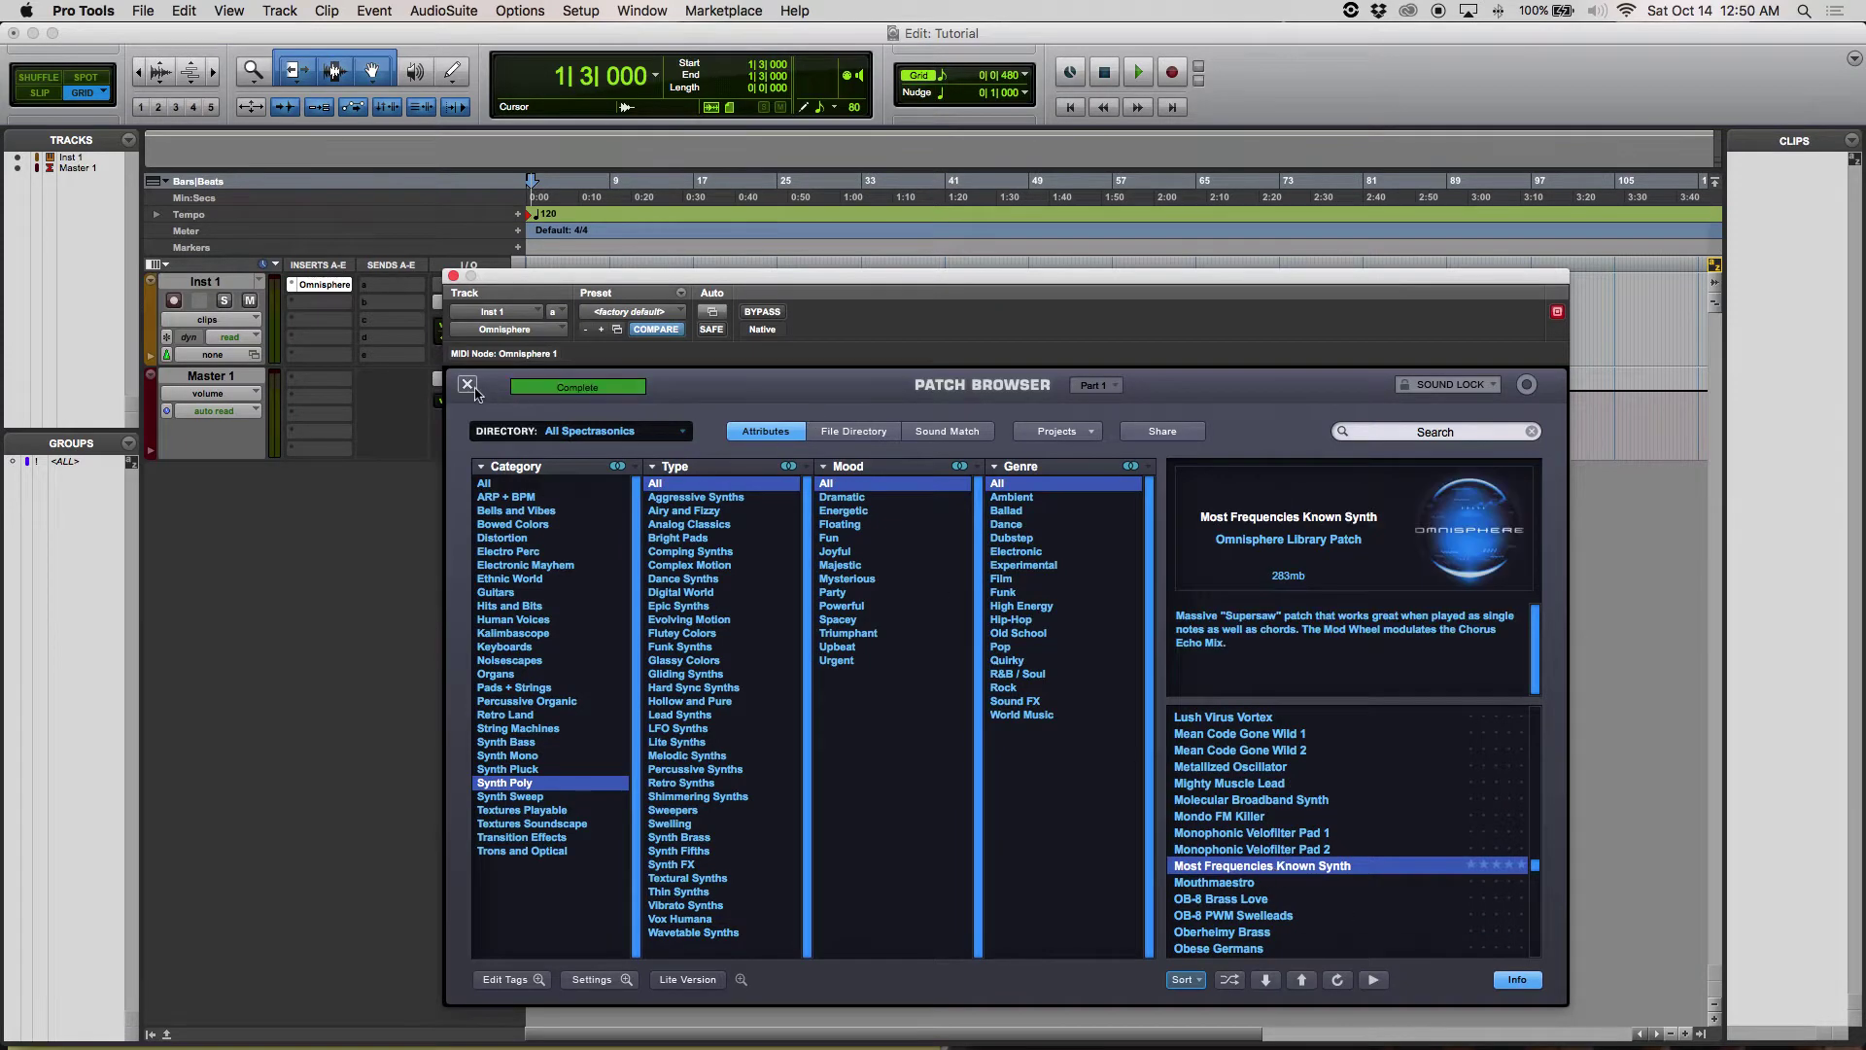
Close the patch browser, lower the master filter cutoff, and close the Omnisphere window
{"action": "left_click", "coordinate": [468, 384]}
{"action": "left_click_drag", "start_coordinate": [1106, 941], "coordinate": [985, 943]}
{"action": "left_click", "coordinate": [453, 276]}
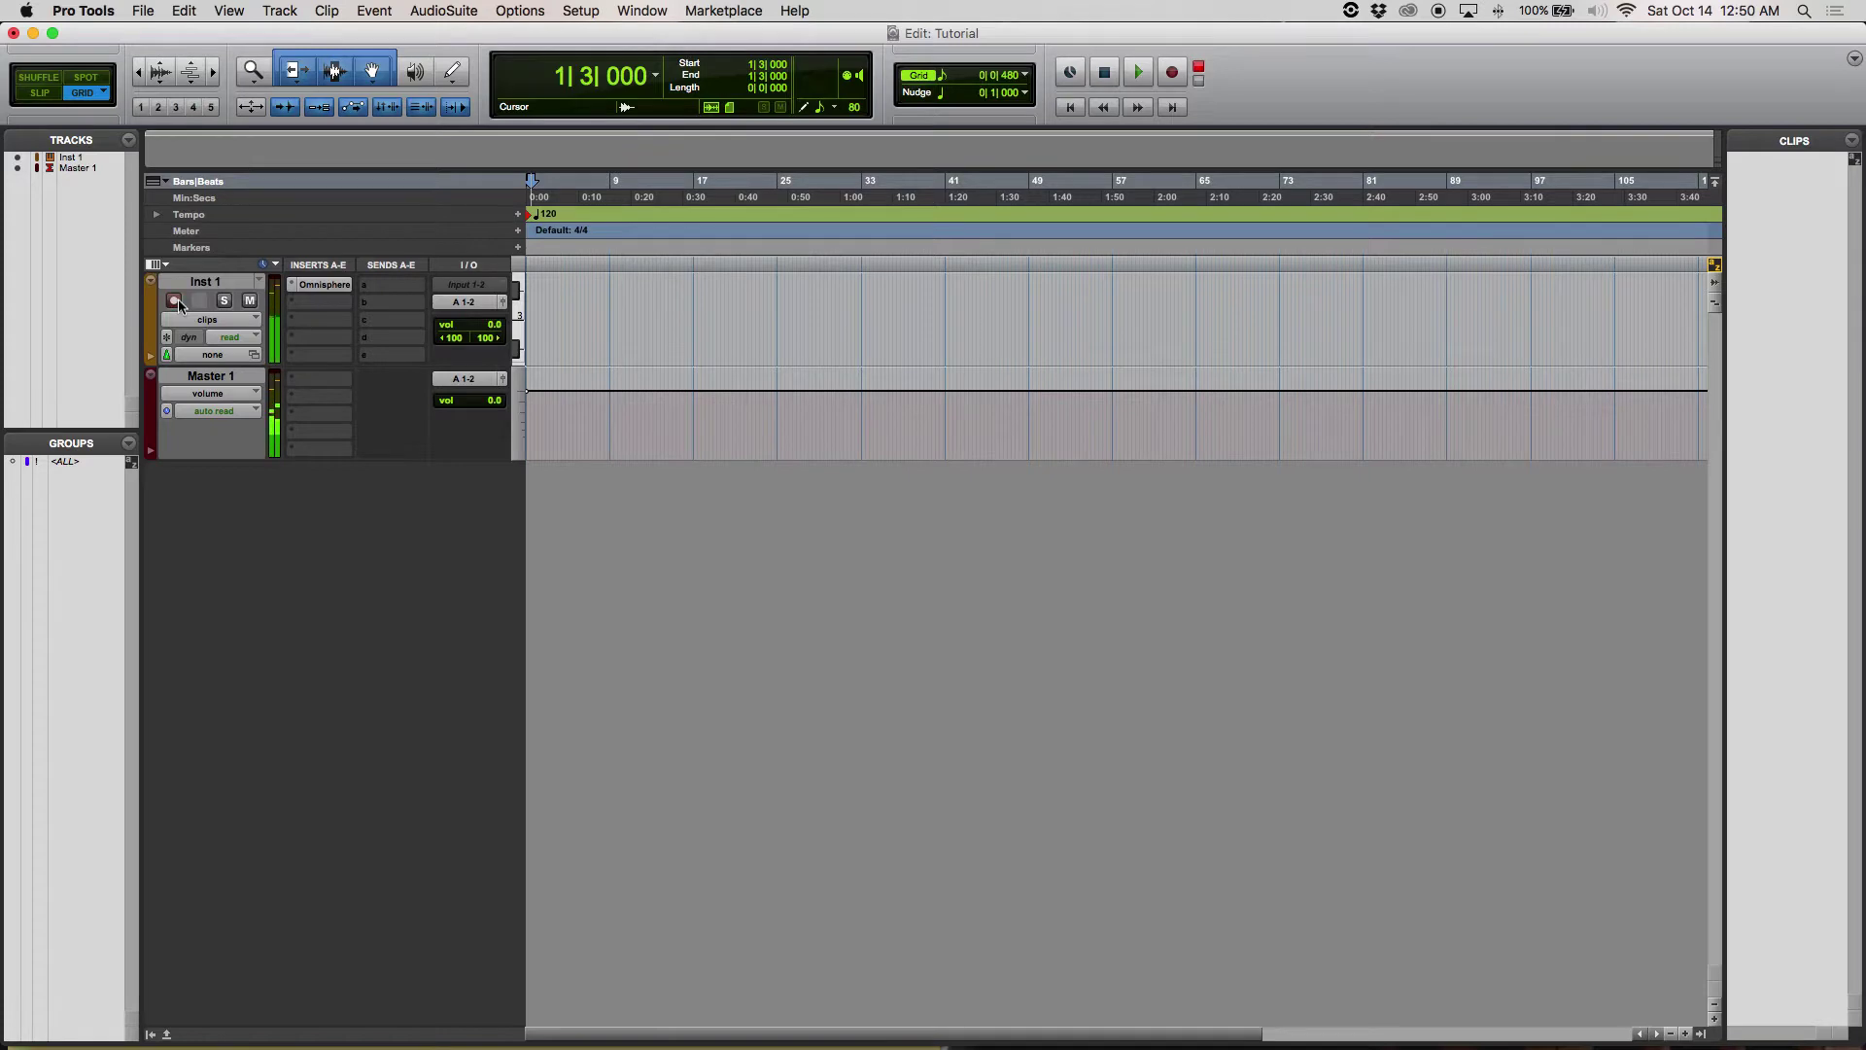
Reopen Omnisphere and reset Layer A's amp control to its default value
{"action": "left_click", "coordinate": [315, 285]}
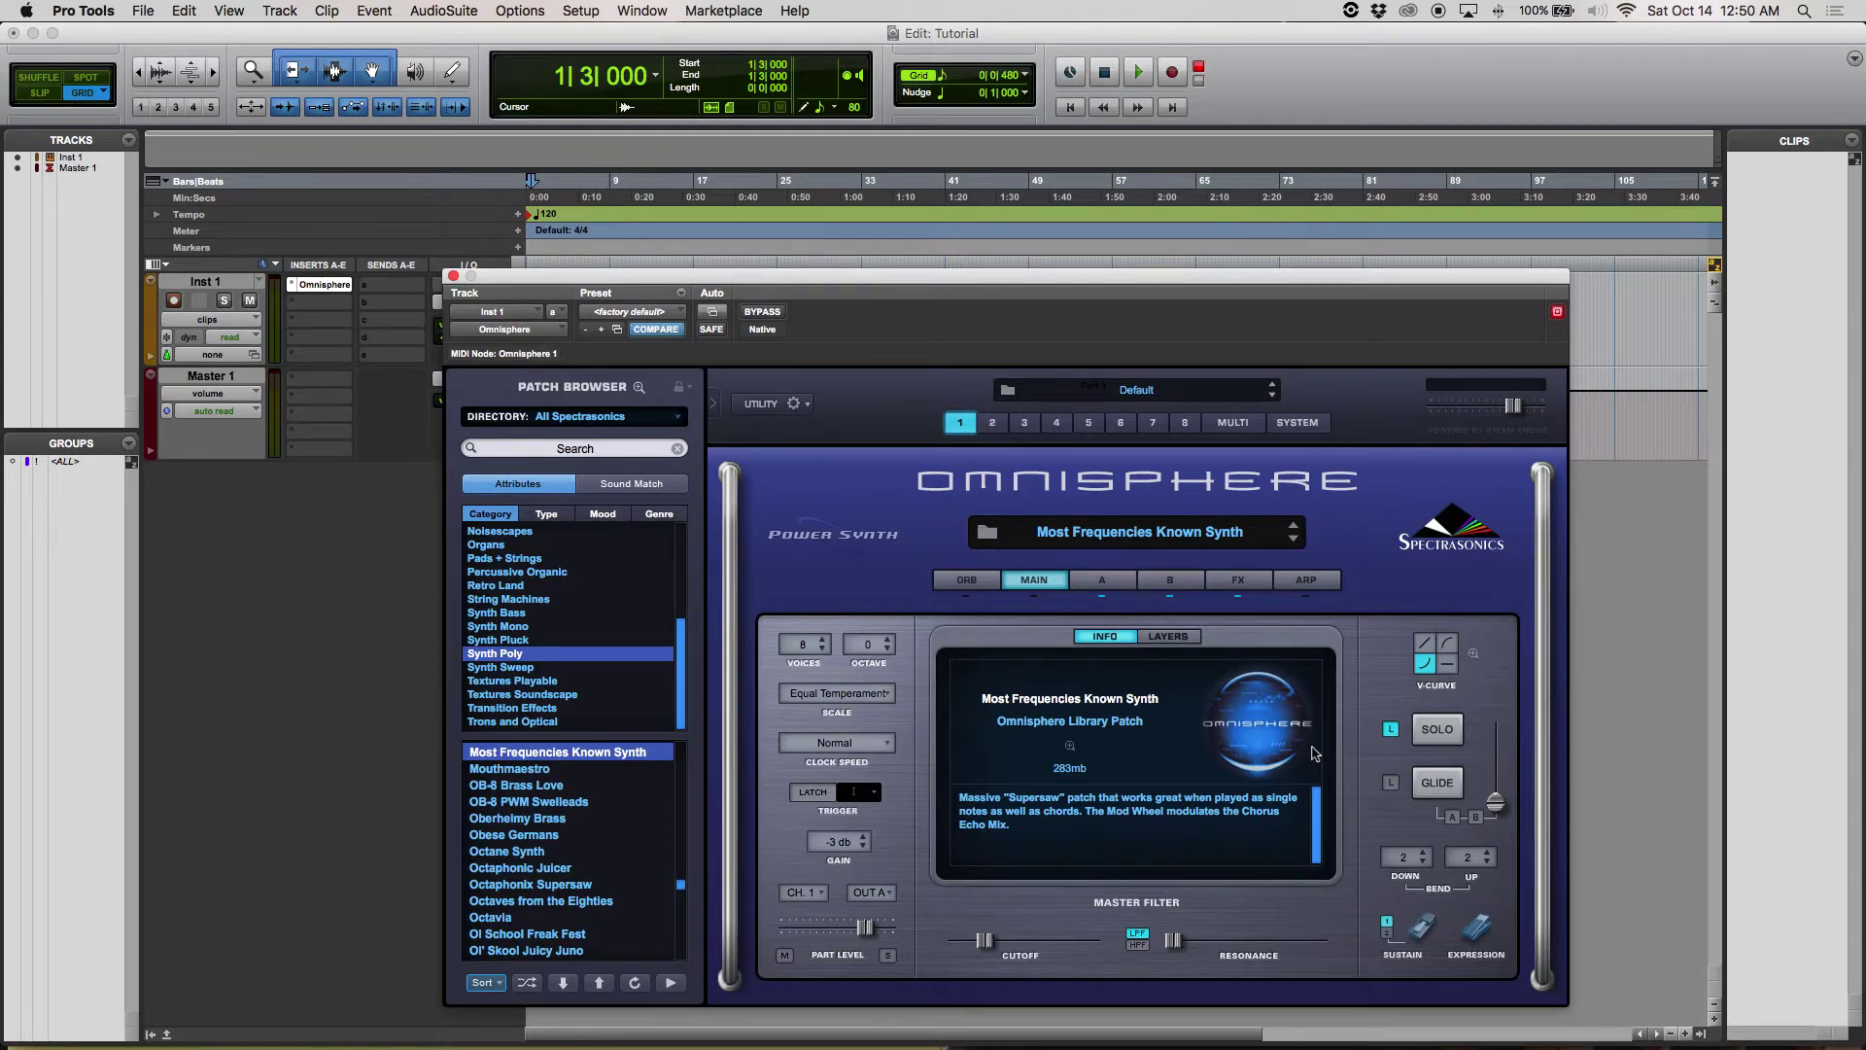
{"action": "left_click", "coordinate": [1102, 581]}
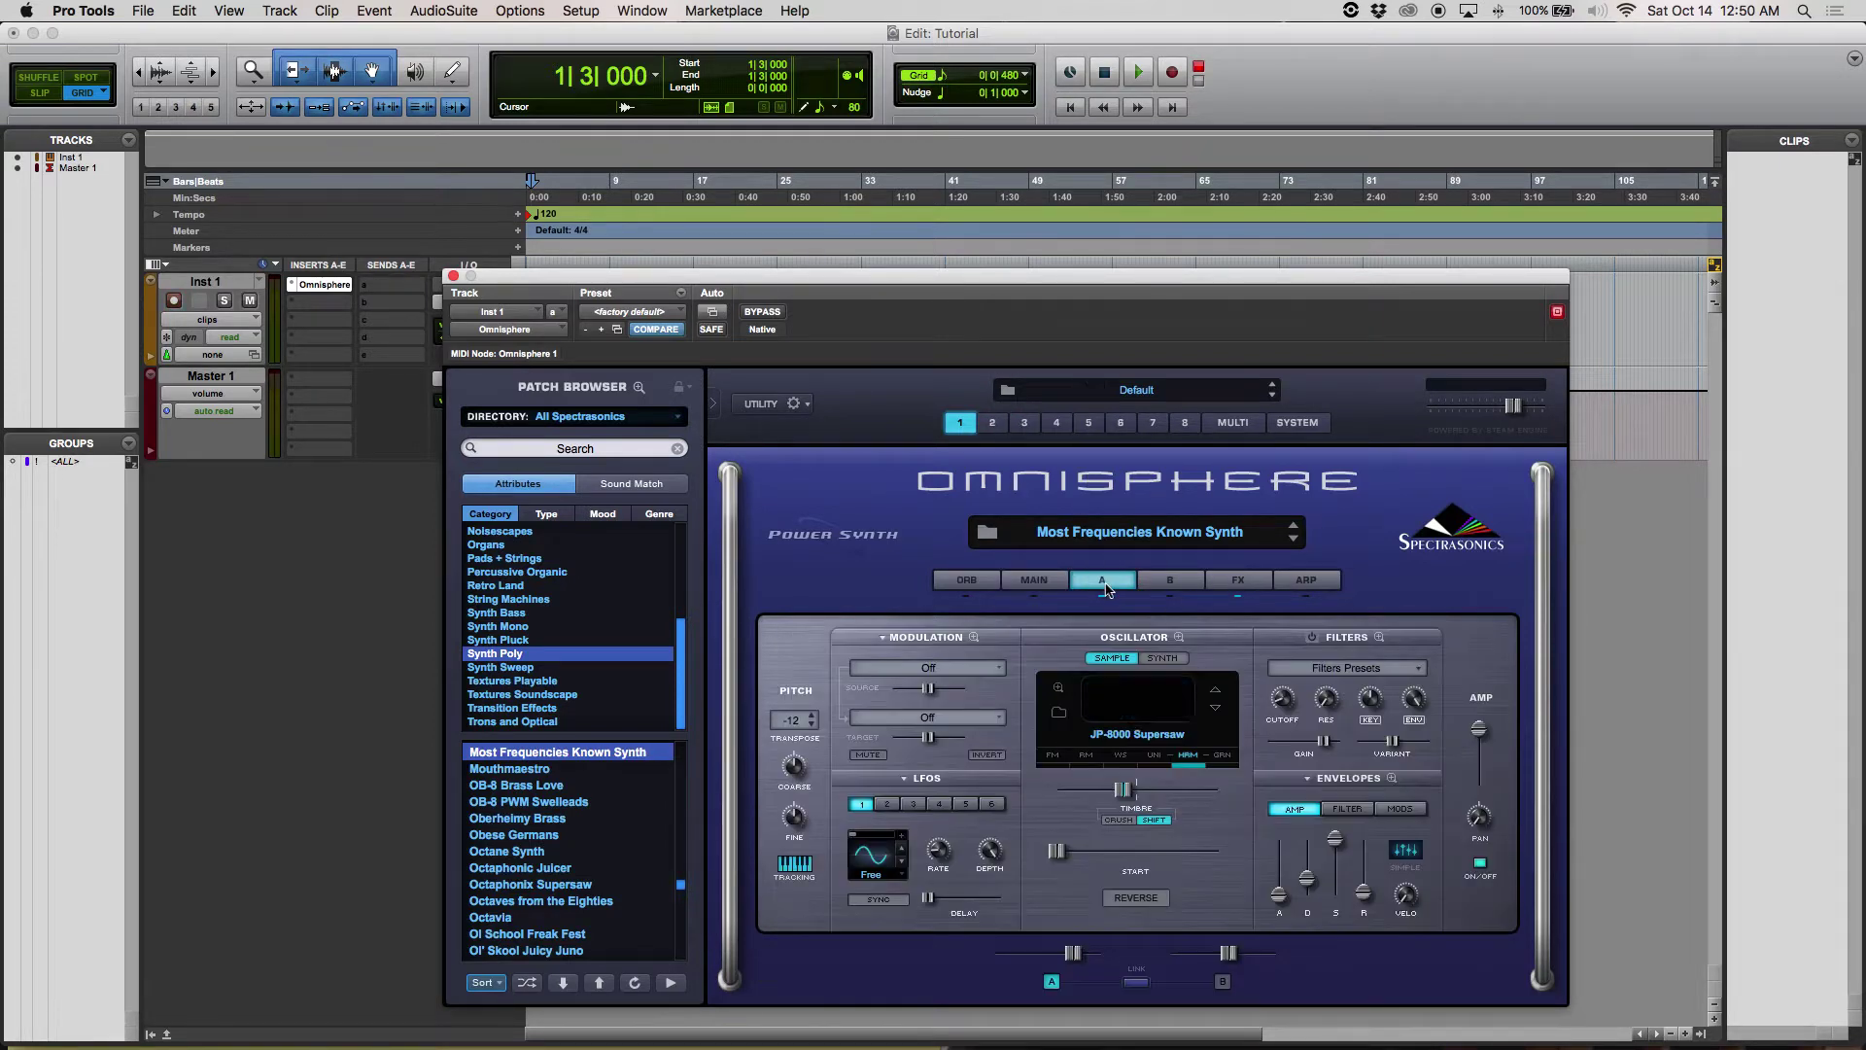
{"action": "right_click", "coordinate": [1475, 816]}
{"action": "left_click", "coordinate": [1531, 818]}
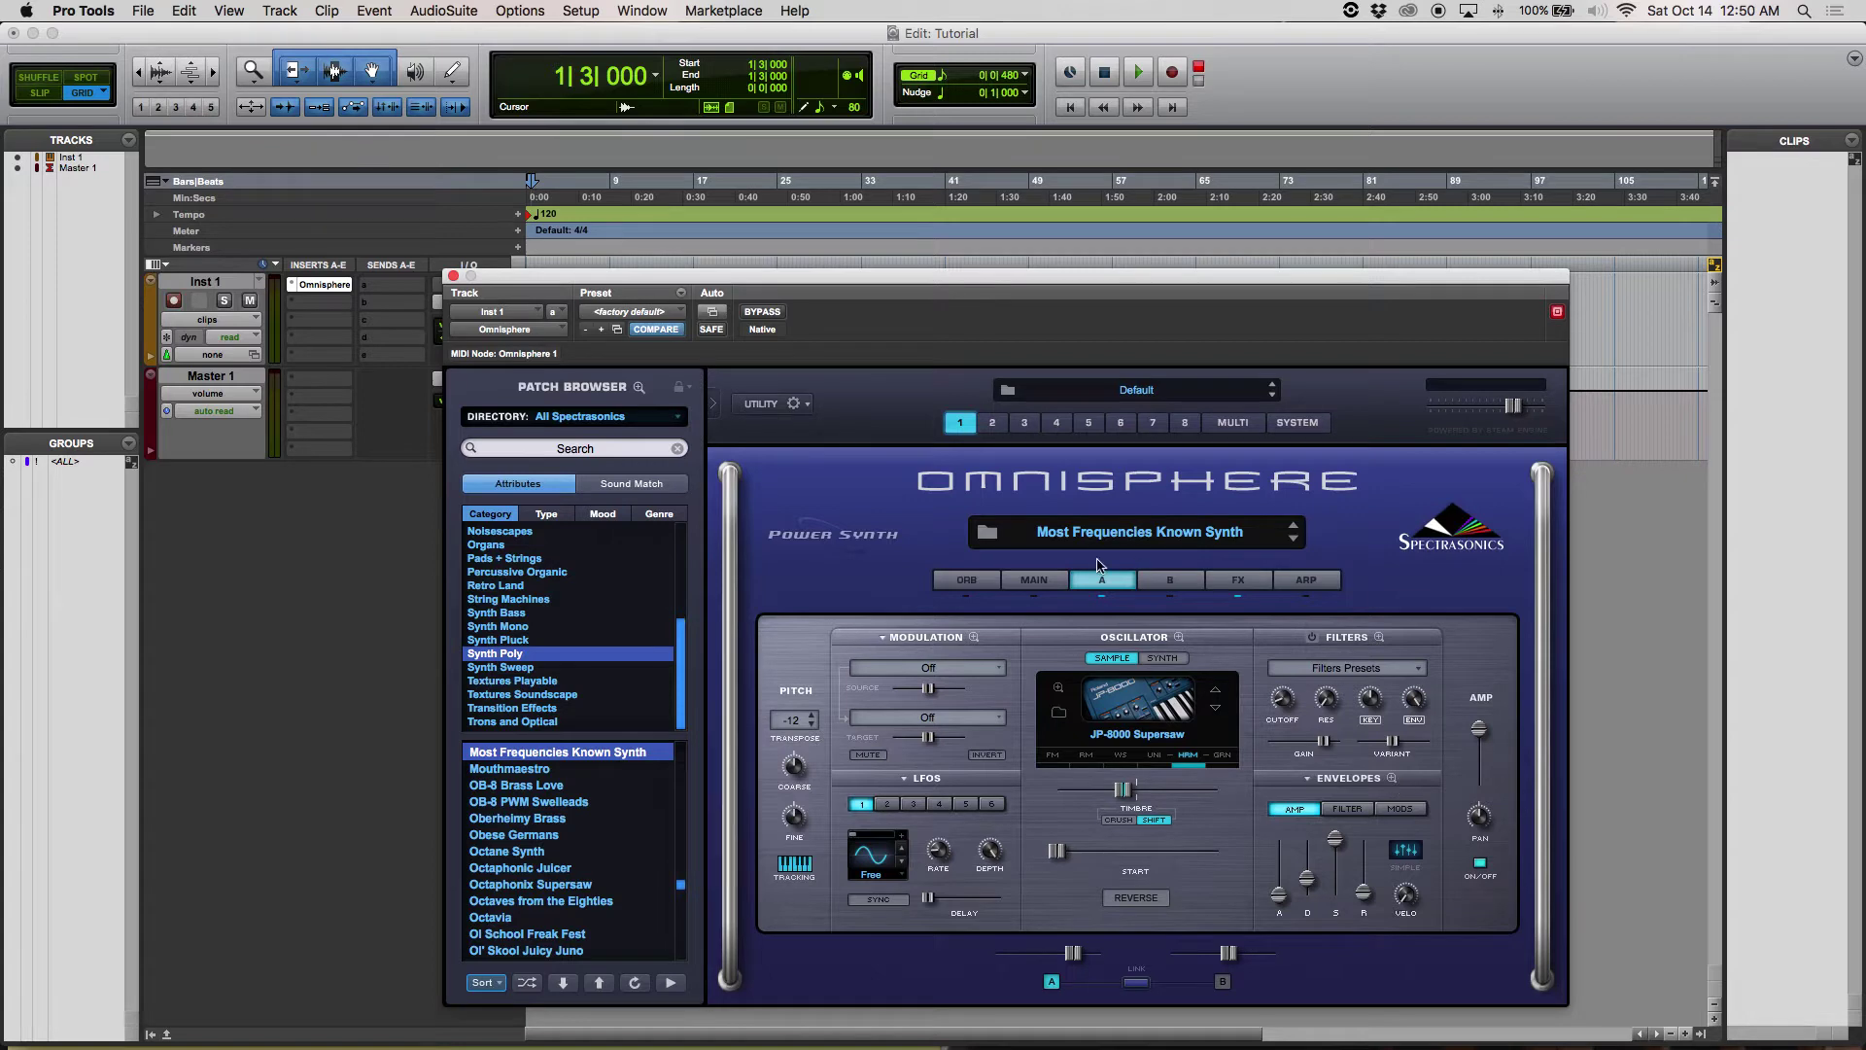
Reset Layer B's amp pan to default, then show Layer A's amp envelope in Envelopes Zoom
{"action": "left_click", "coordinate": [1170, 580]}
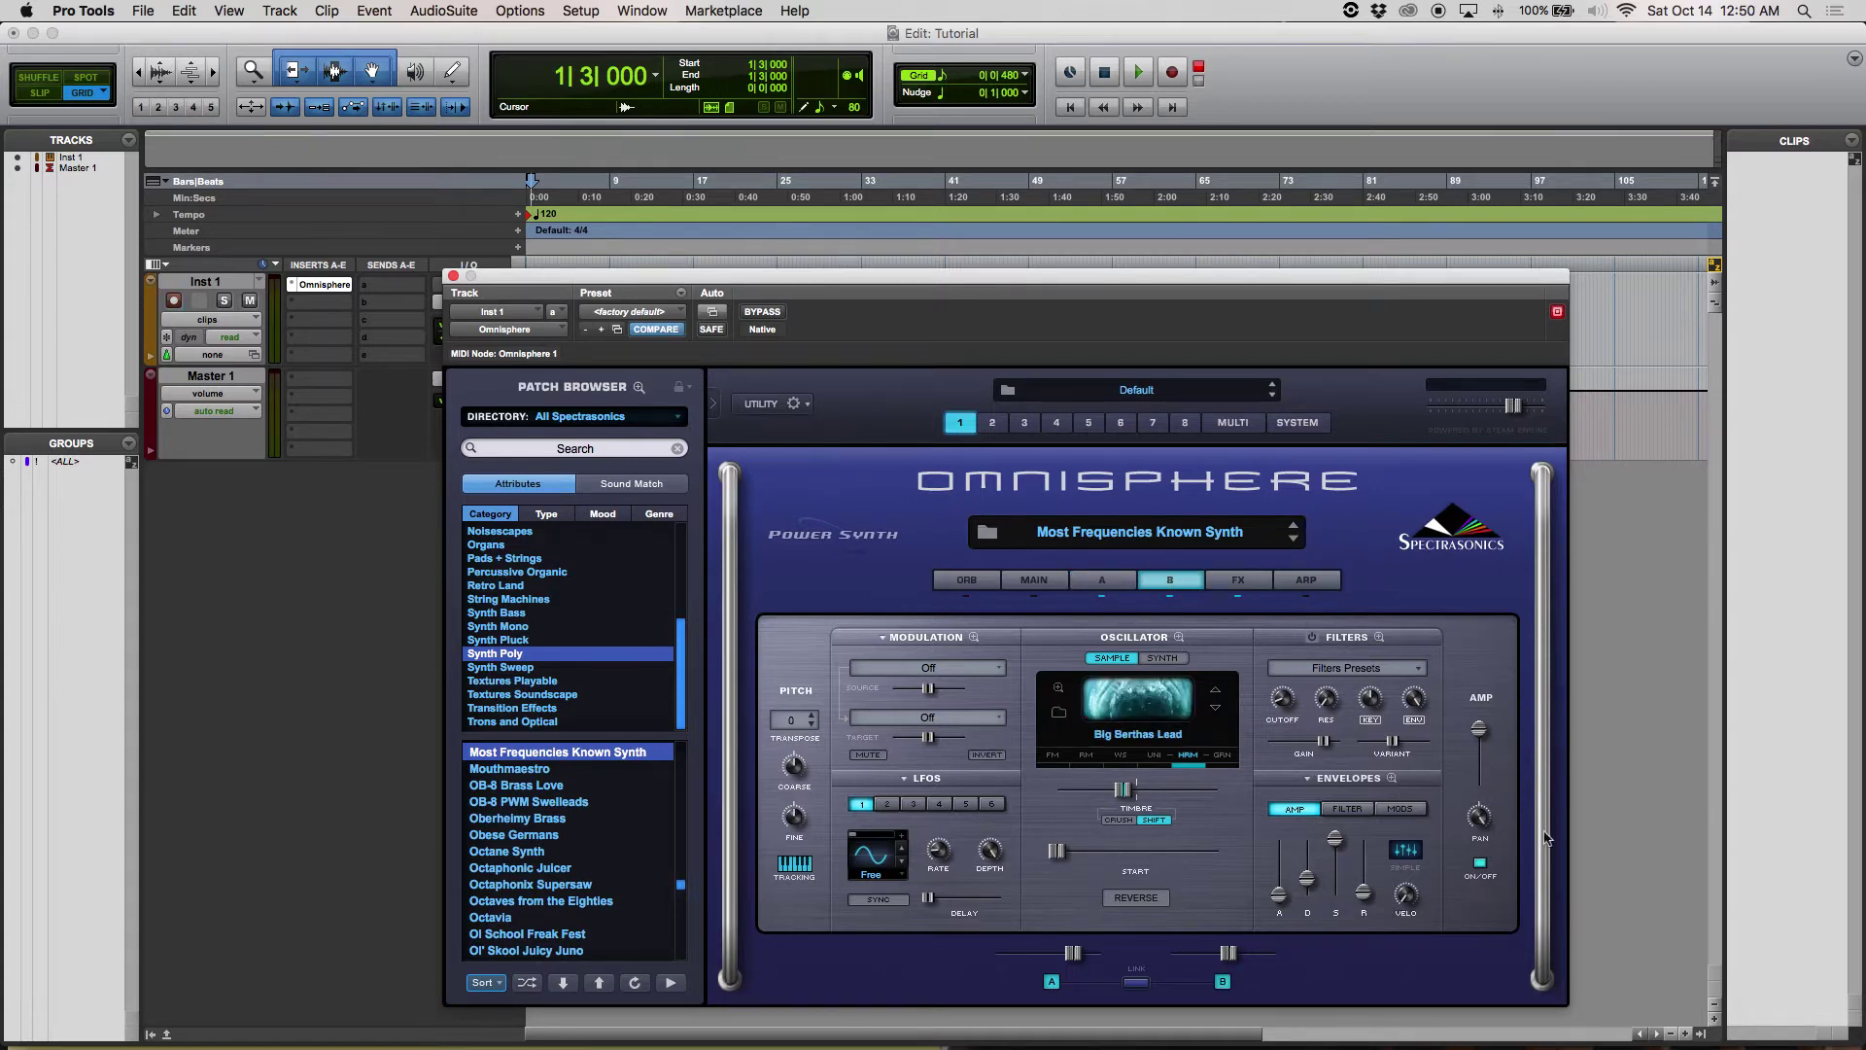
{"action": "right_click", "coordinate": [1481, 818]}
{"action": "left_click", "coordinate": [1494, 821]}
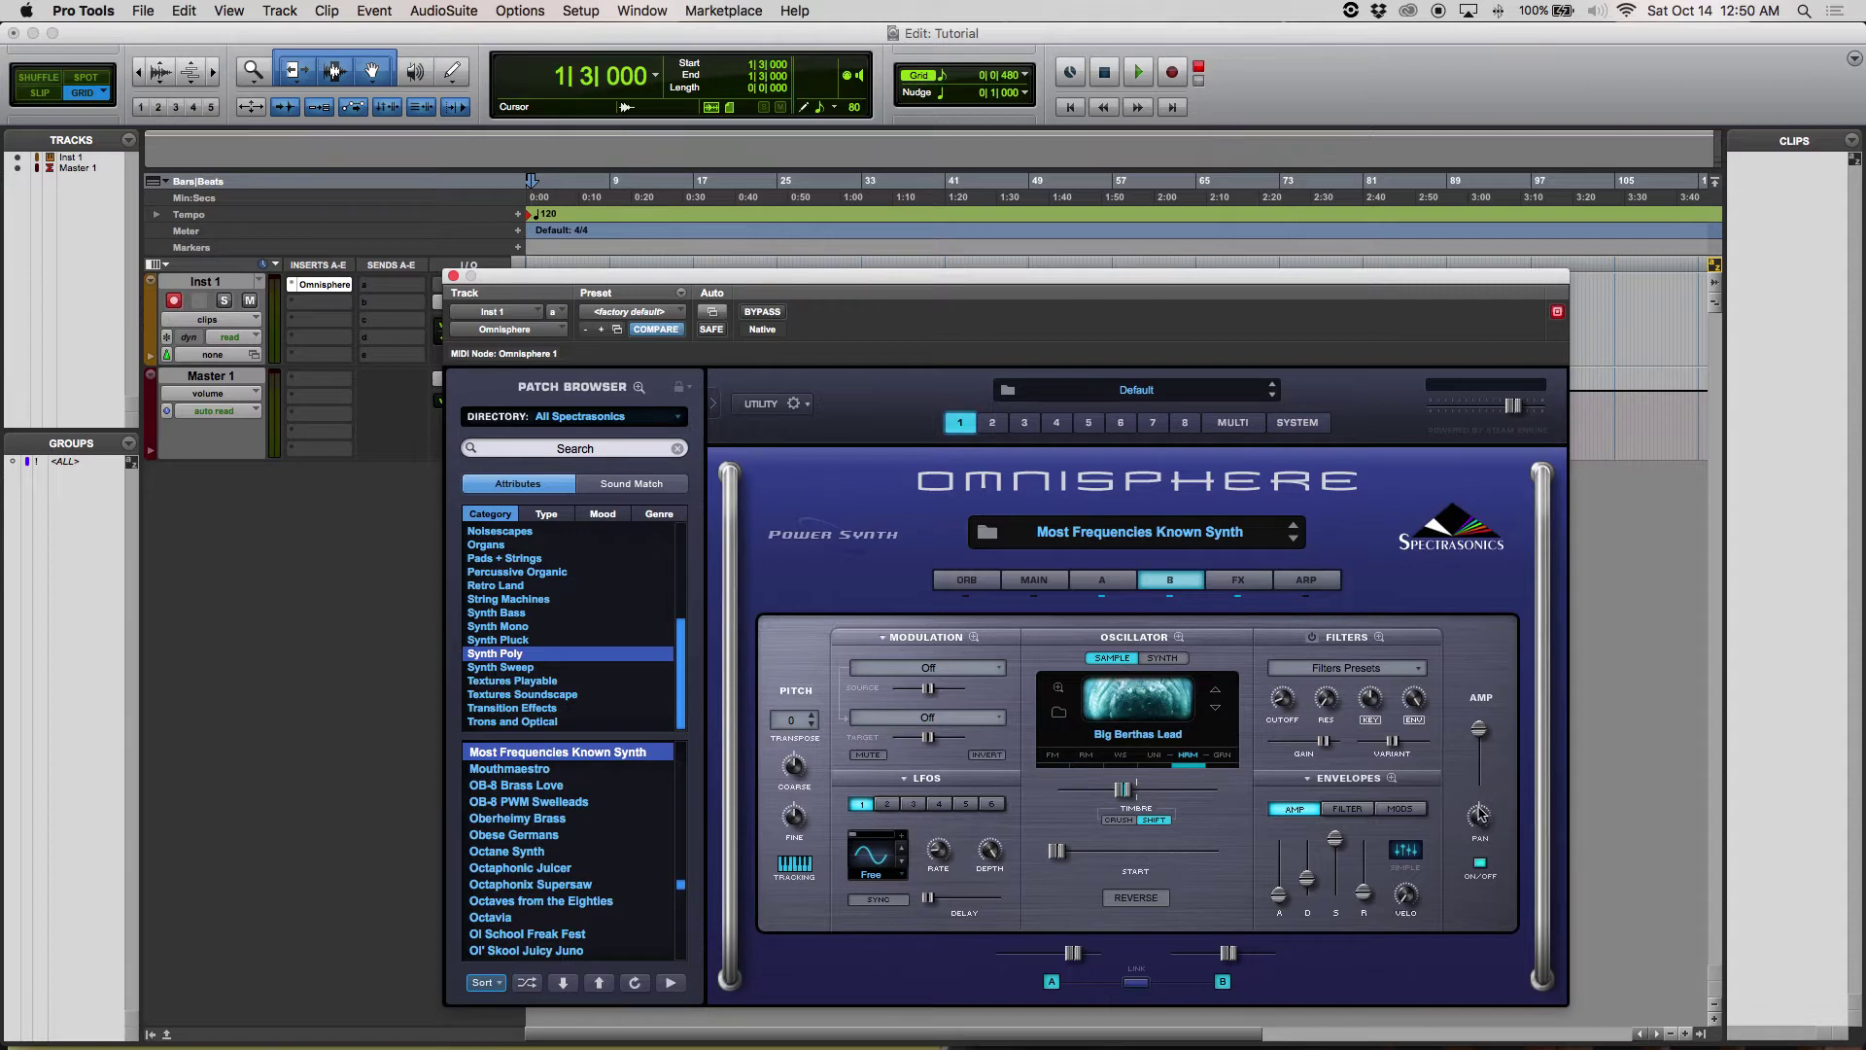
{"action": "left_click", "coordinate": [1103, 581]}
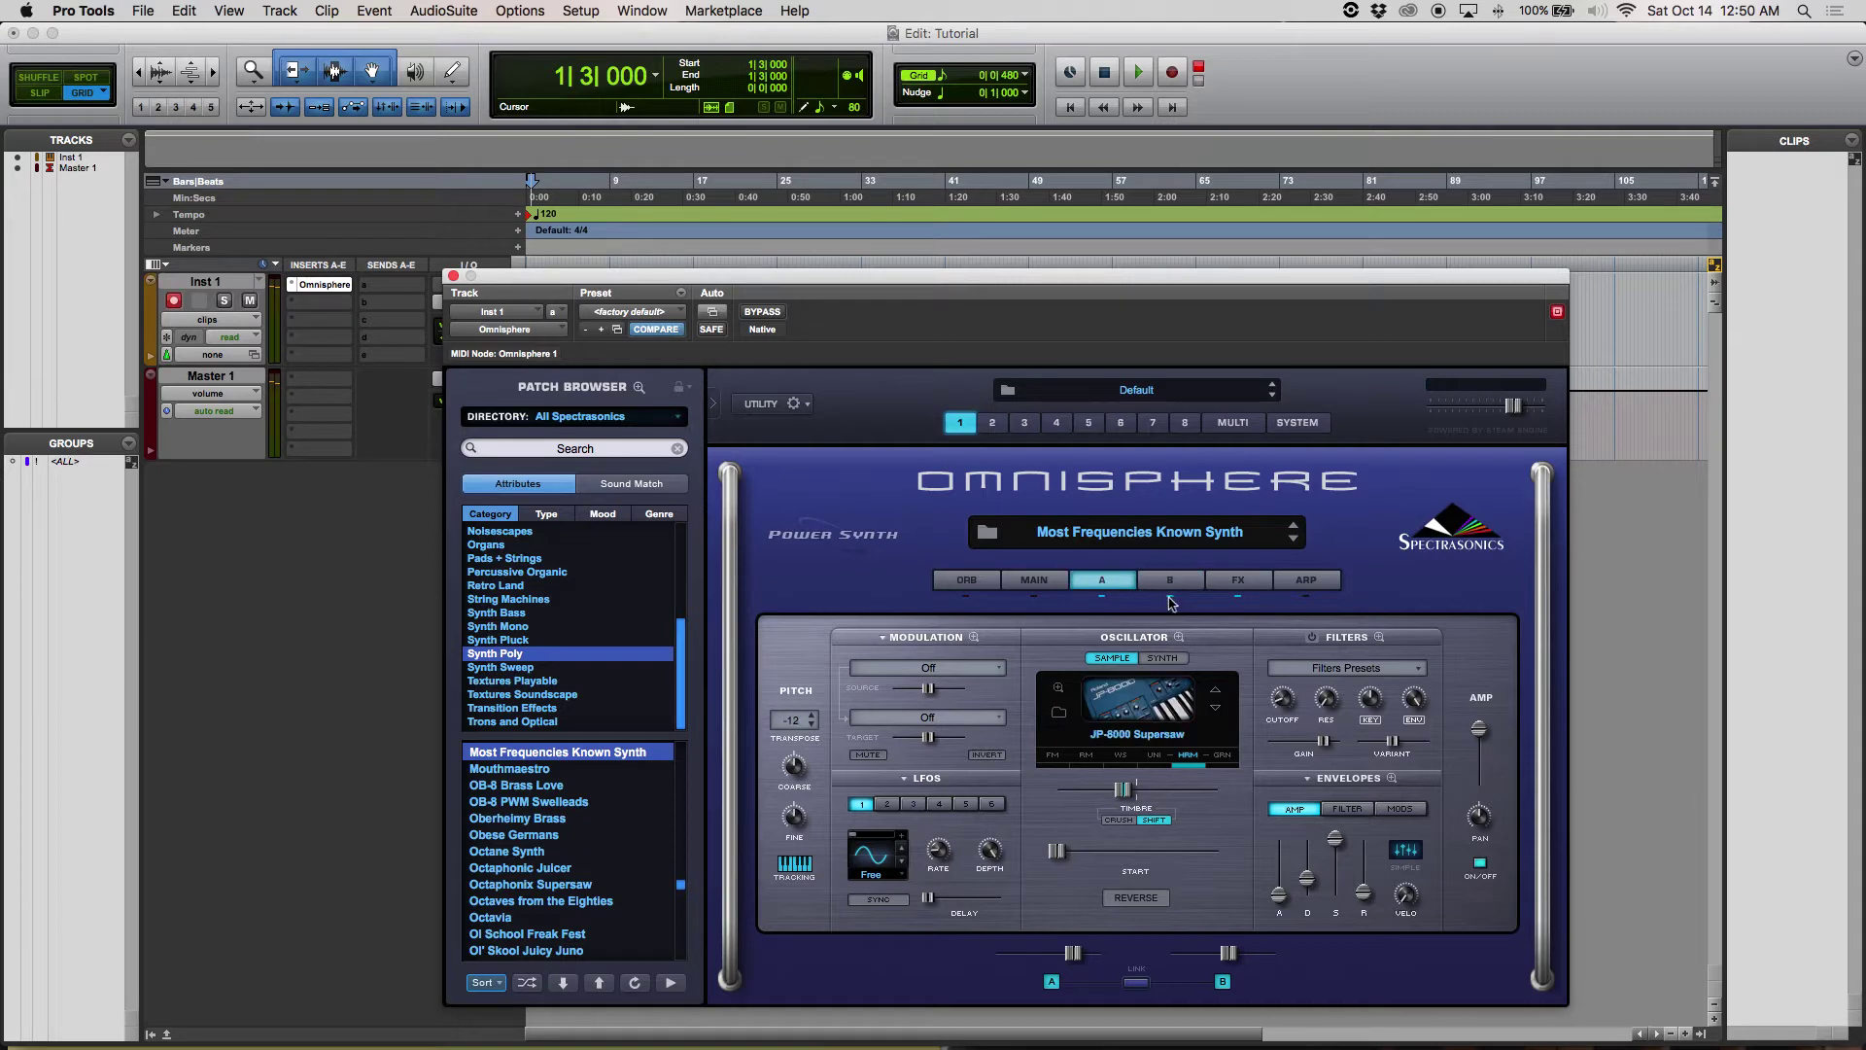
{"action": "left_click", "coordinate": [1391, 778]}
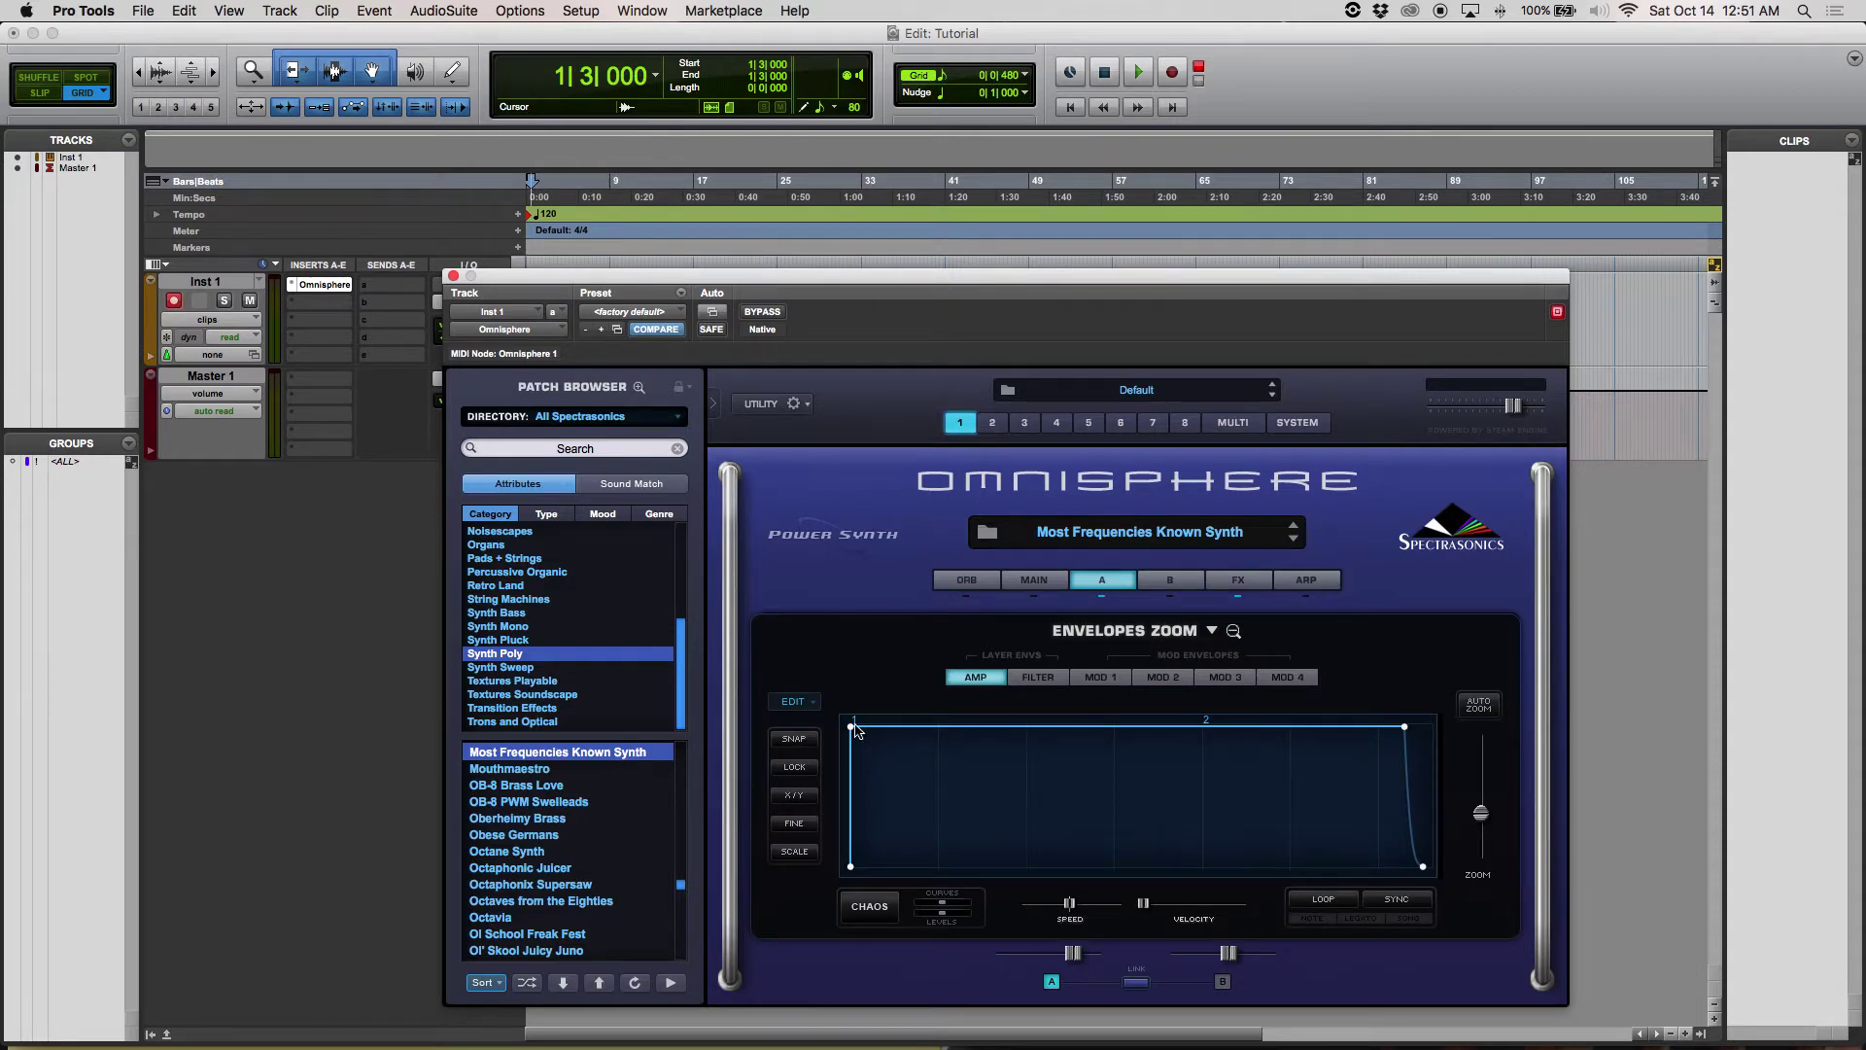
Curve the amp envelope's attack, pull the sustain point into a decay, and give the segment after point 2 a Pulse shape
{"action": "right_click", "coordinate": [1404, 736]}
{"action": "key", "text": "Escape"}
{"action": "left_click_drag", "start_coordinate": [852, 728], "coordinate": [935, 730]}
{"action": "left_click_drag", "start_coordinate": [1405, 727], "coordinate": [1208, 785]}
{"action": "right_click", "coordinate": [1210, 783]}
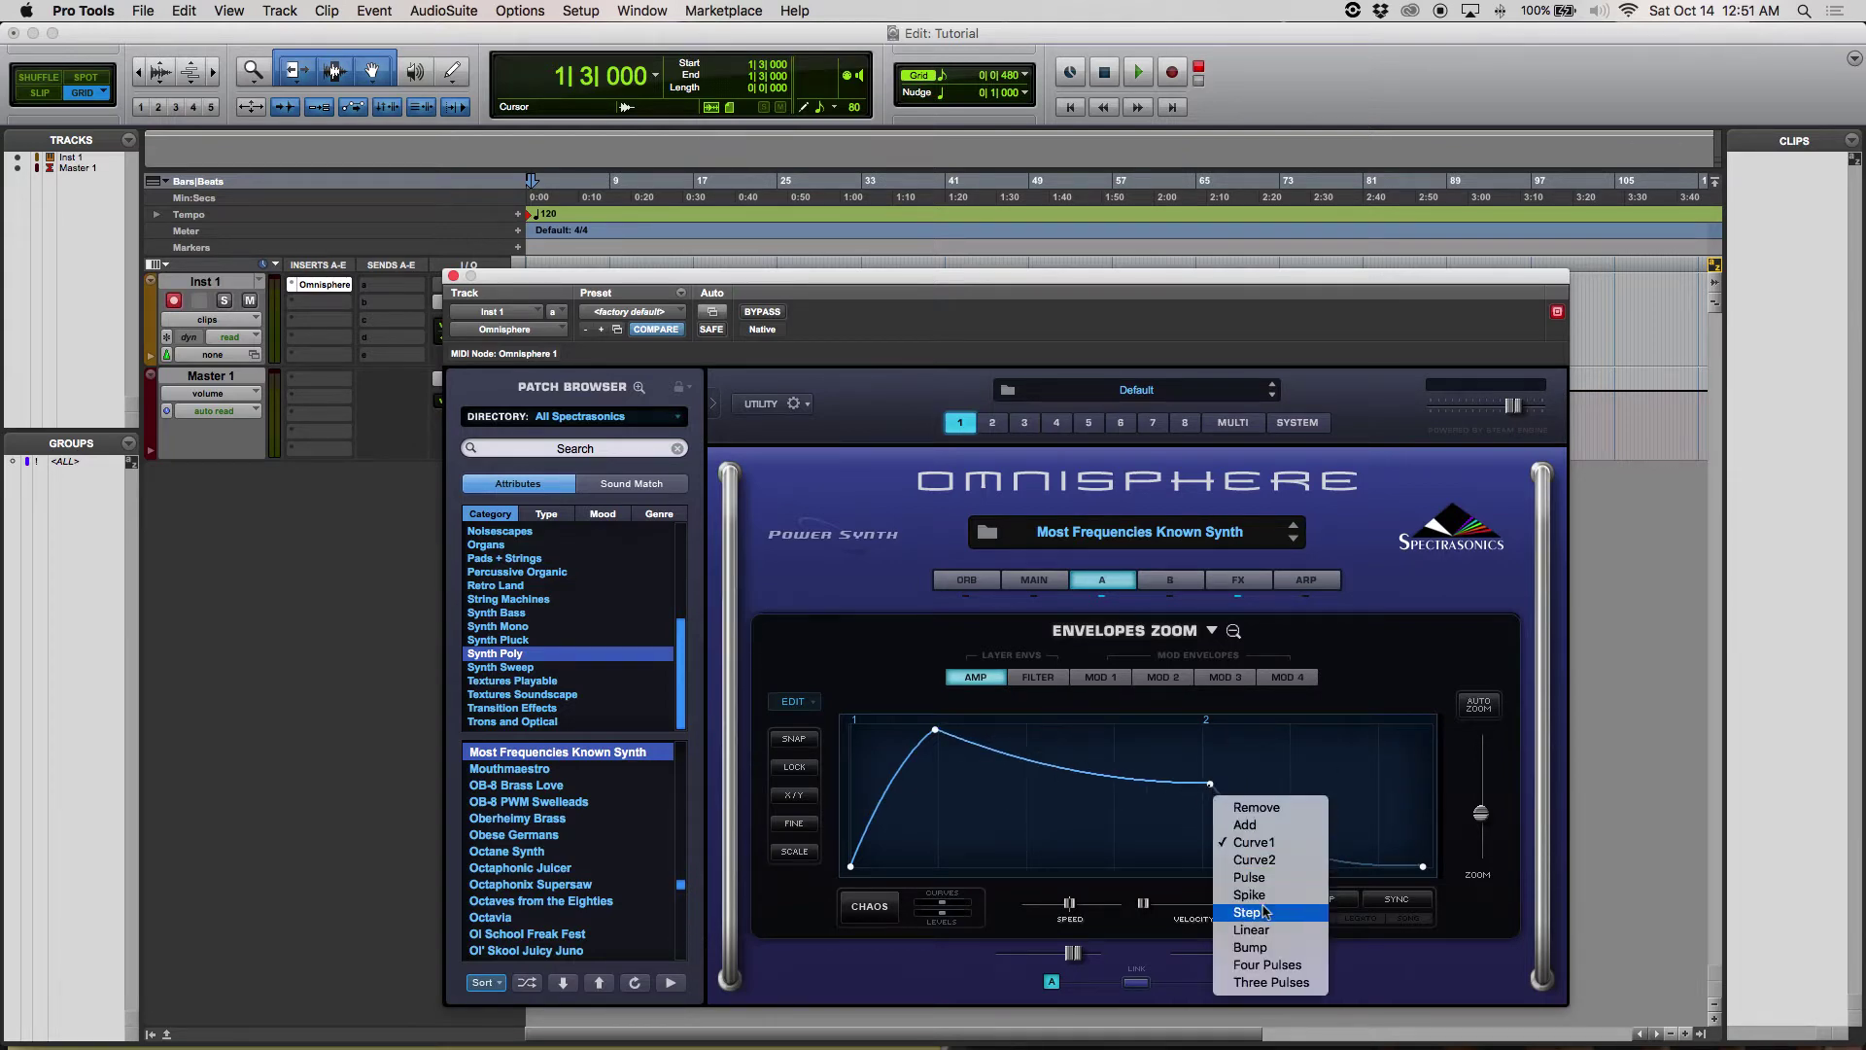
{"action": "left_click", "coordinate": [1252, 877]}
Drop sustain to zero, drag the end node back to the peak, and turn on LOOP
{"action": "left_click_drag", "start_coordinate": [1210, 784], "coordinate": [912, 896]}
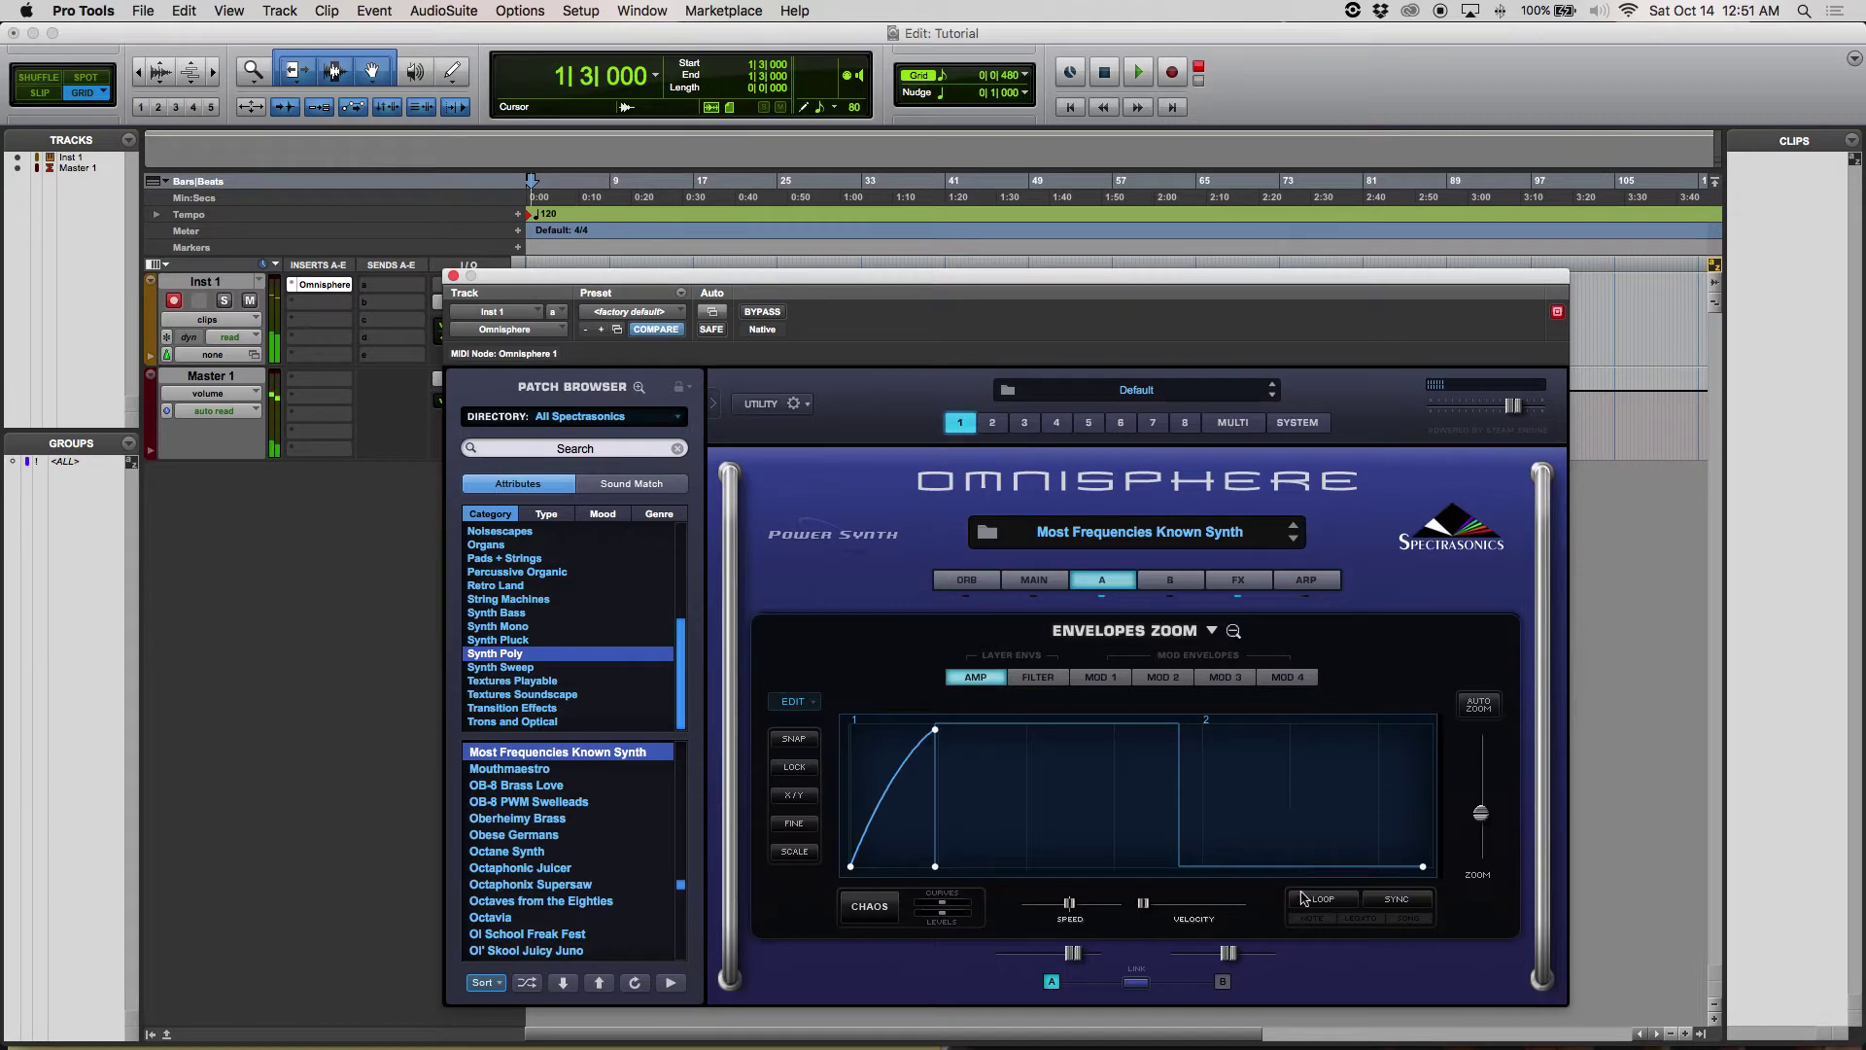
{"action": "left_click_drag", "start_coordinate": [1422, 866], "coordinate": [903, 892]}
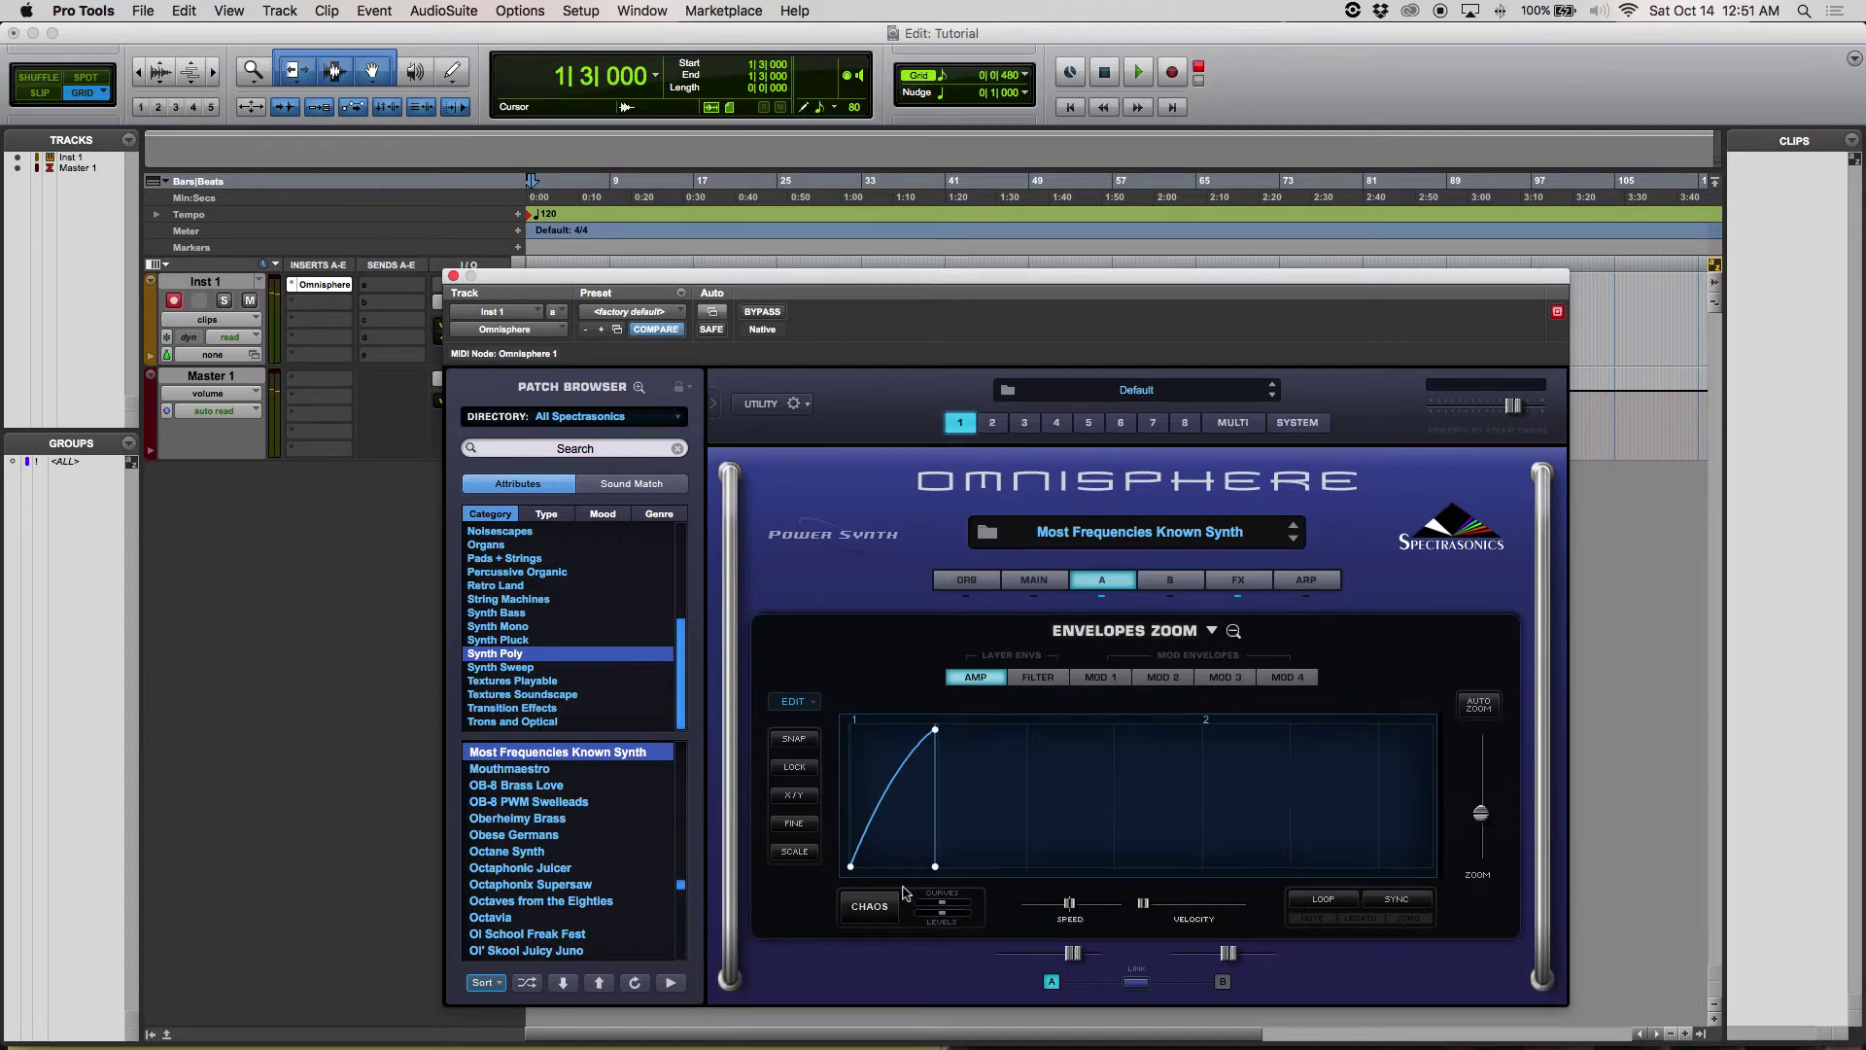
{"action": "left_click", "coordinate": [1320, 902]}
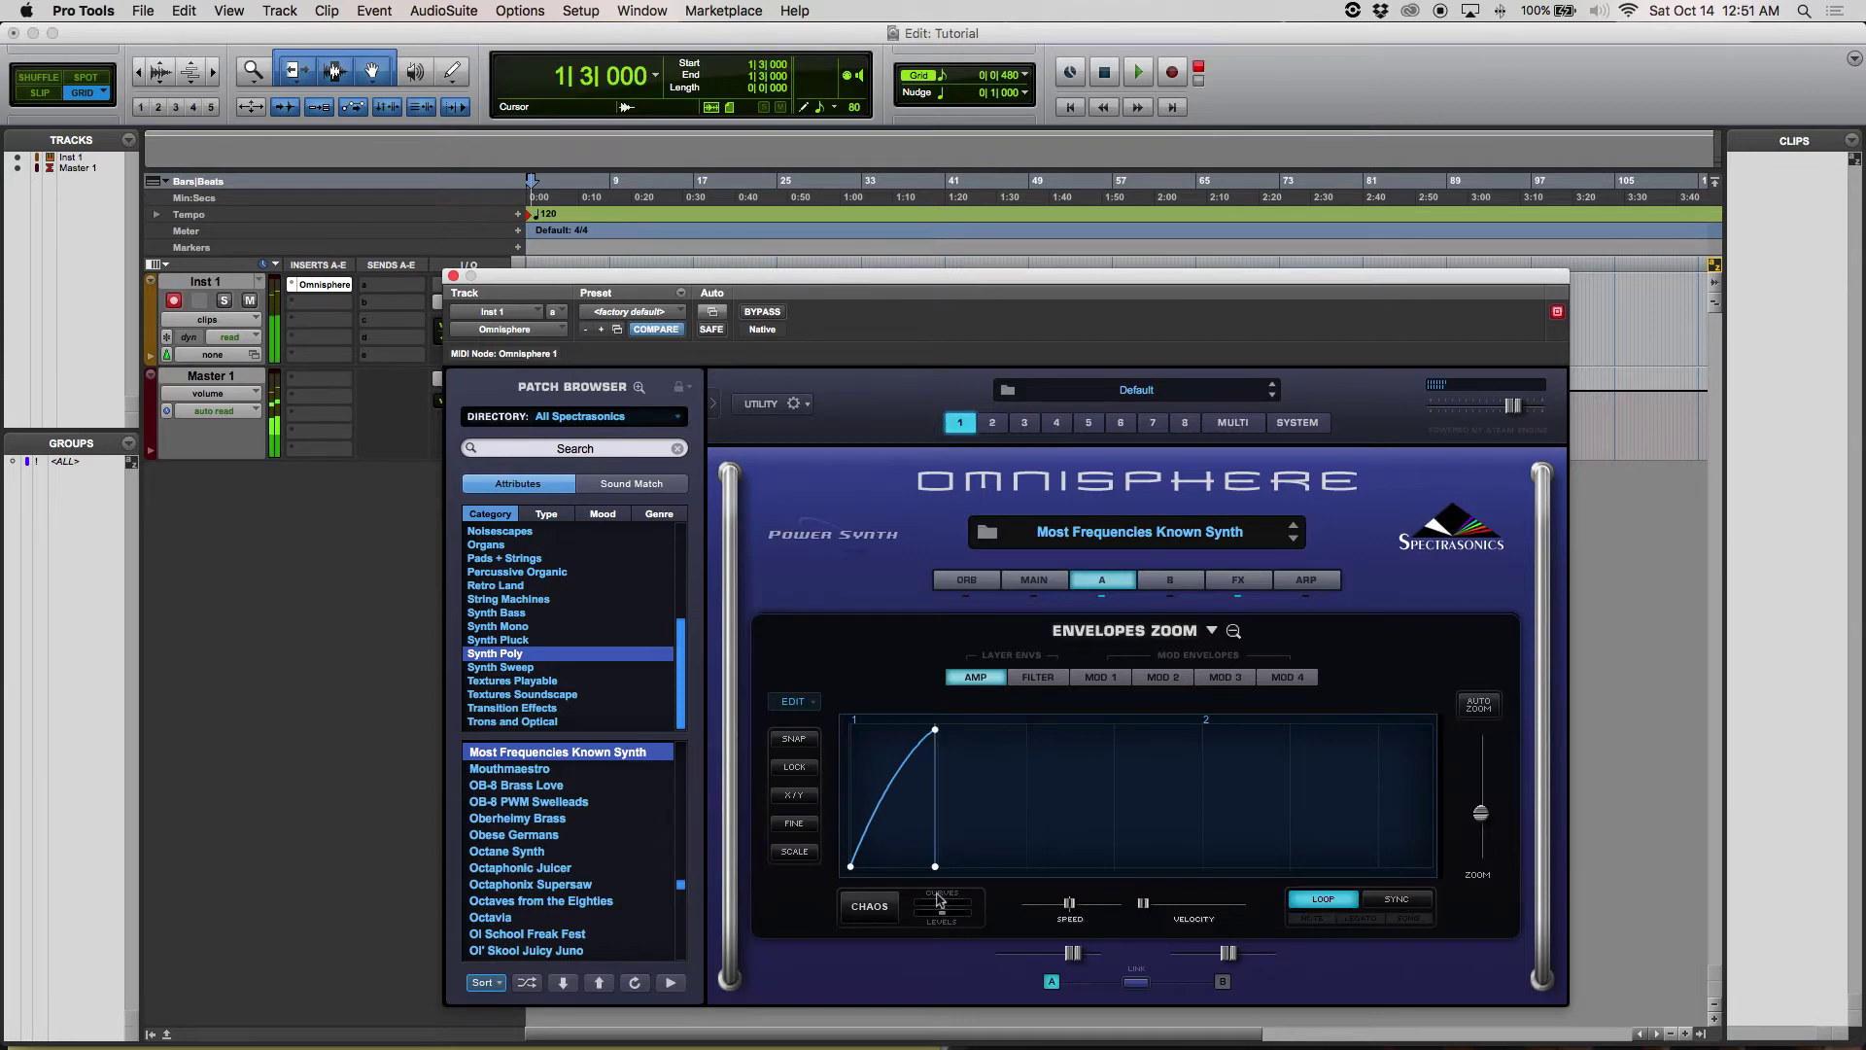
{"action": "left_click_drag", "start_coordinate": [935, 866], "coordinate": [1215, 876]}
Zoom the envelope graph out and set a longer attack that ends in a square drop to zero
{"action": "left_click_drag", "start_coordinate": [952, 870], "coordinate": [1215, 877]}
{"action": "left_click_drag", "start_coordinate": [935, 733], "coordinate": [1253, 709]}
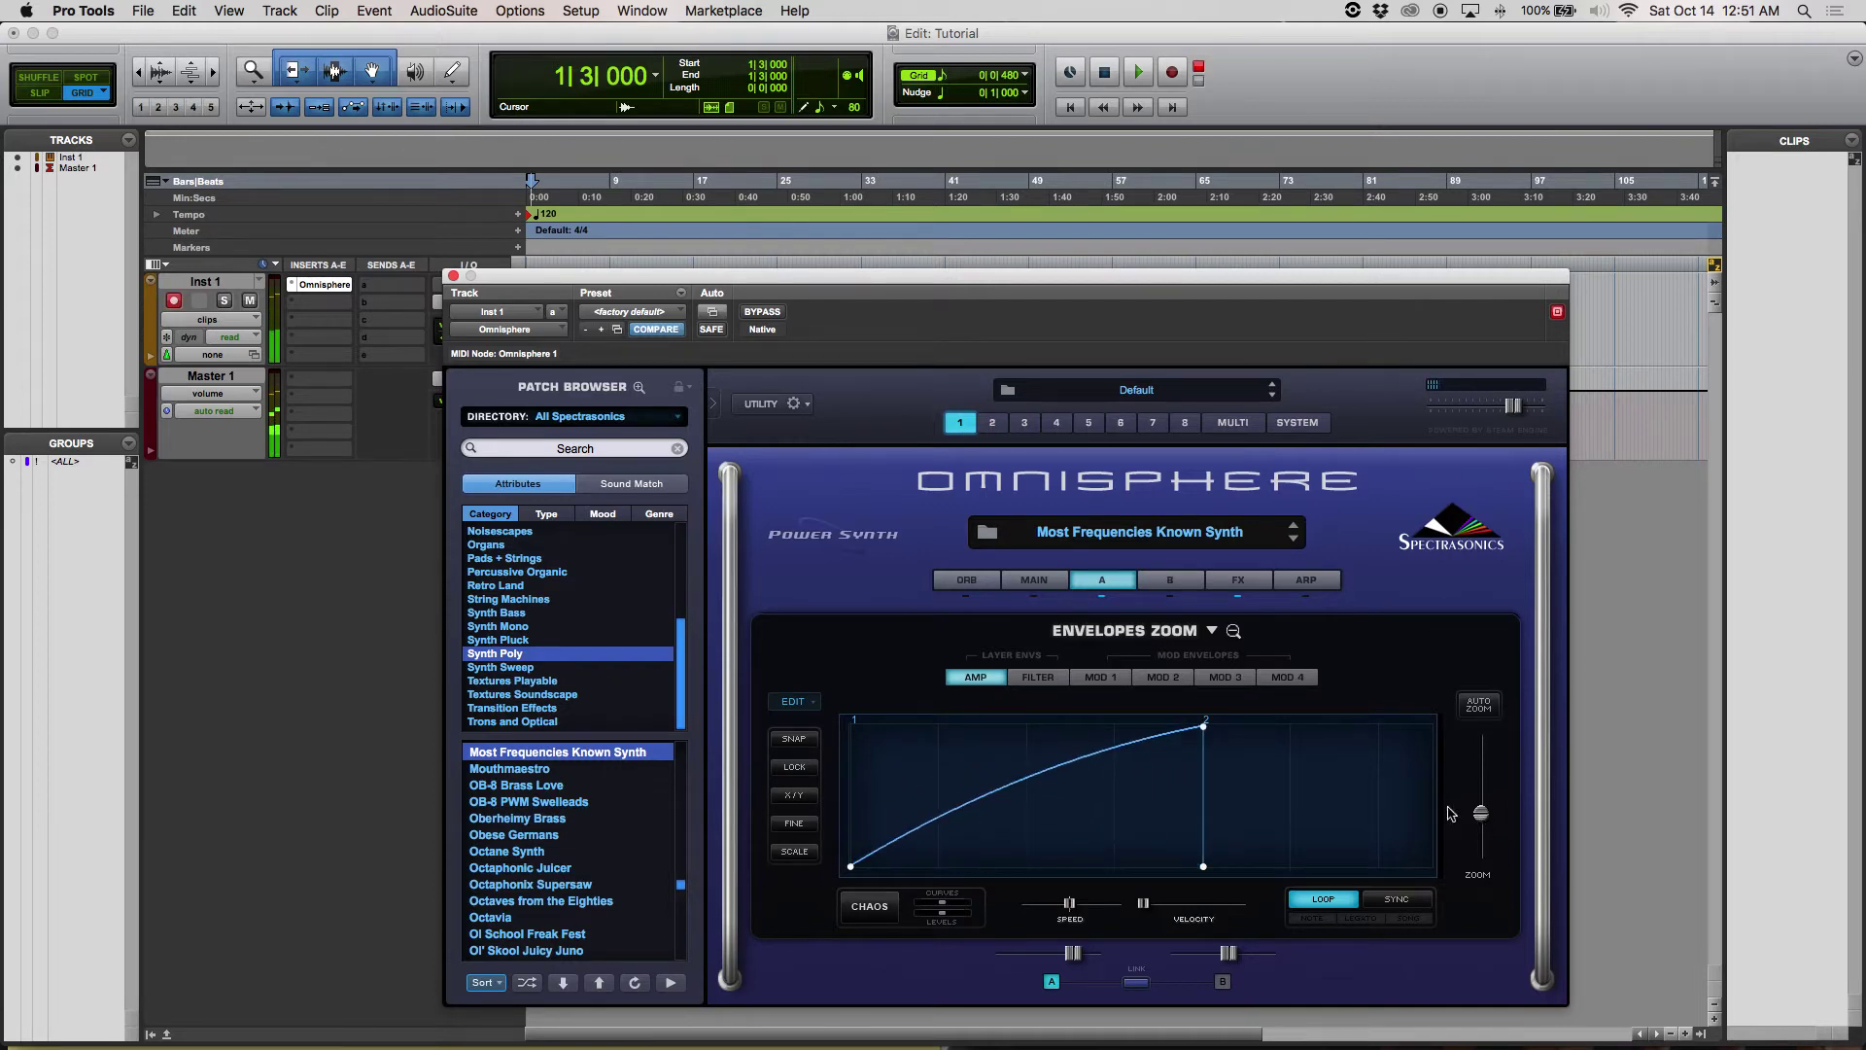
{"action": "left_click_drag", "start_coordinate": [1482, 814], "coordinate": [1482, 802]}
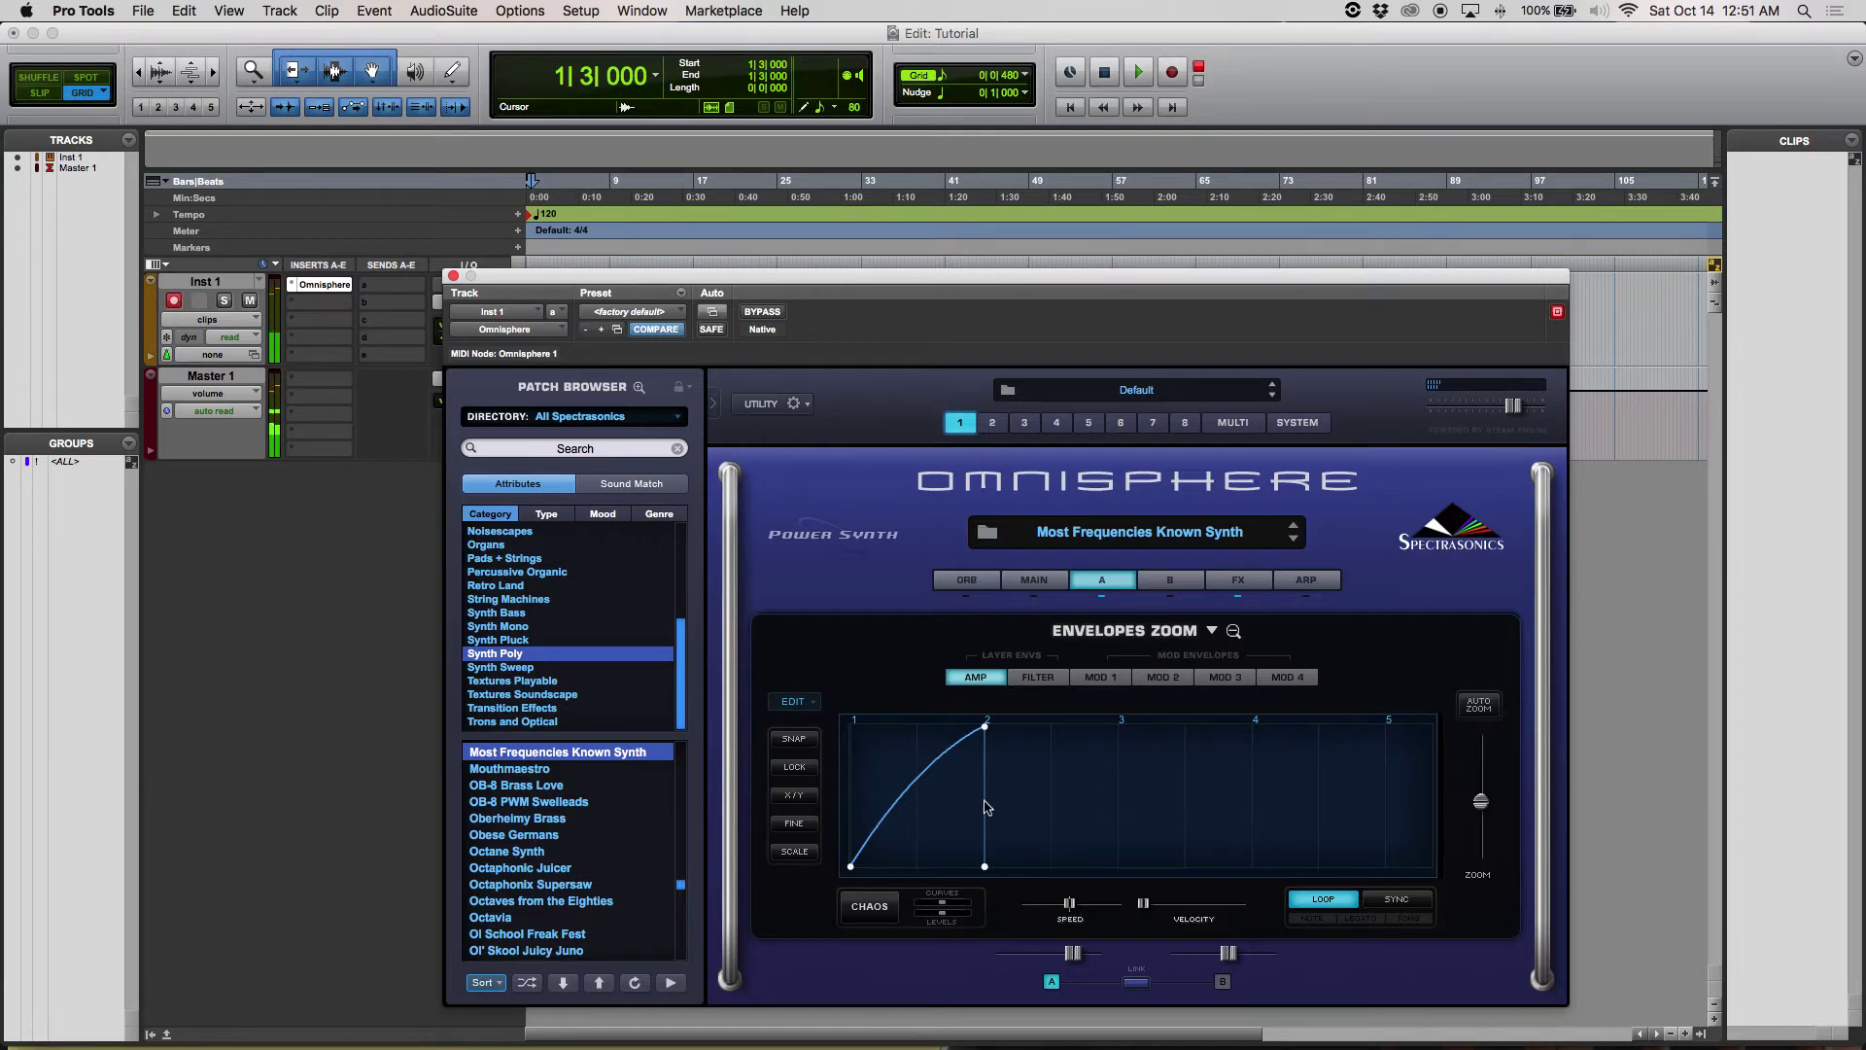
{"action": "mouse_move", "coordinate": [985, 726]}
{"action": "left_mouse_down"}
{"action": "mouse_move", "coordinate": [1062, 727]}
{"action": "mouse_move", "coordinate": [958, 727]}
{"action": "left_mouse_up"}
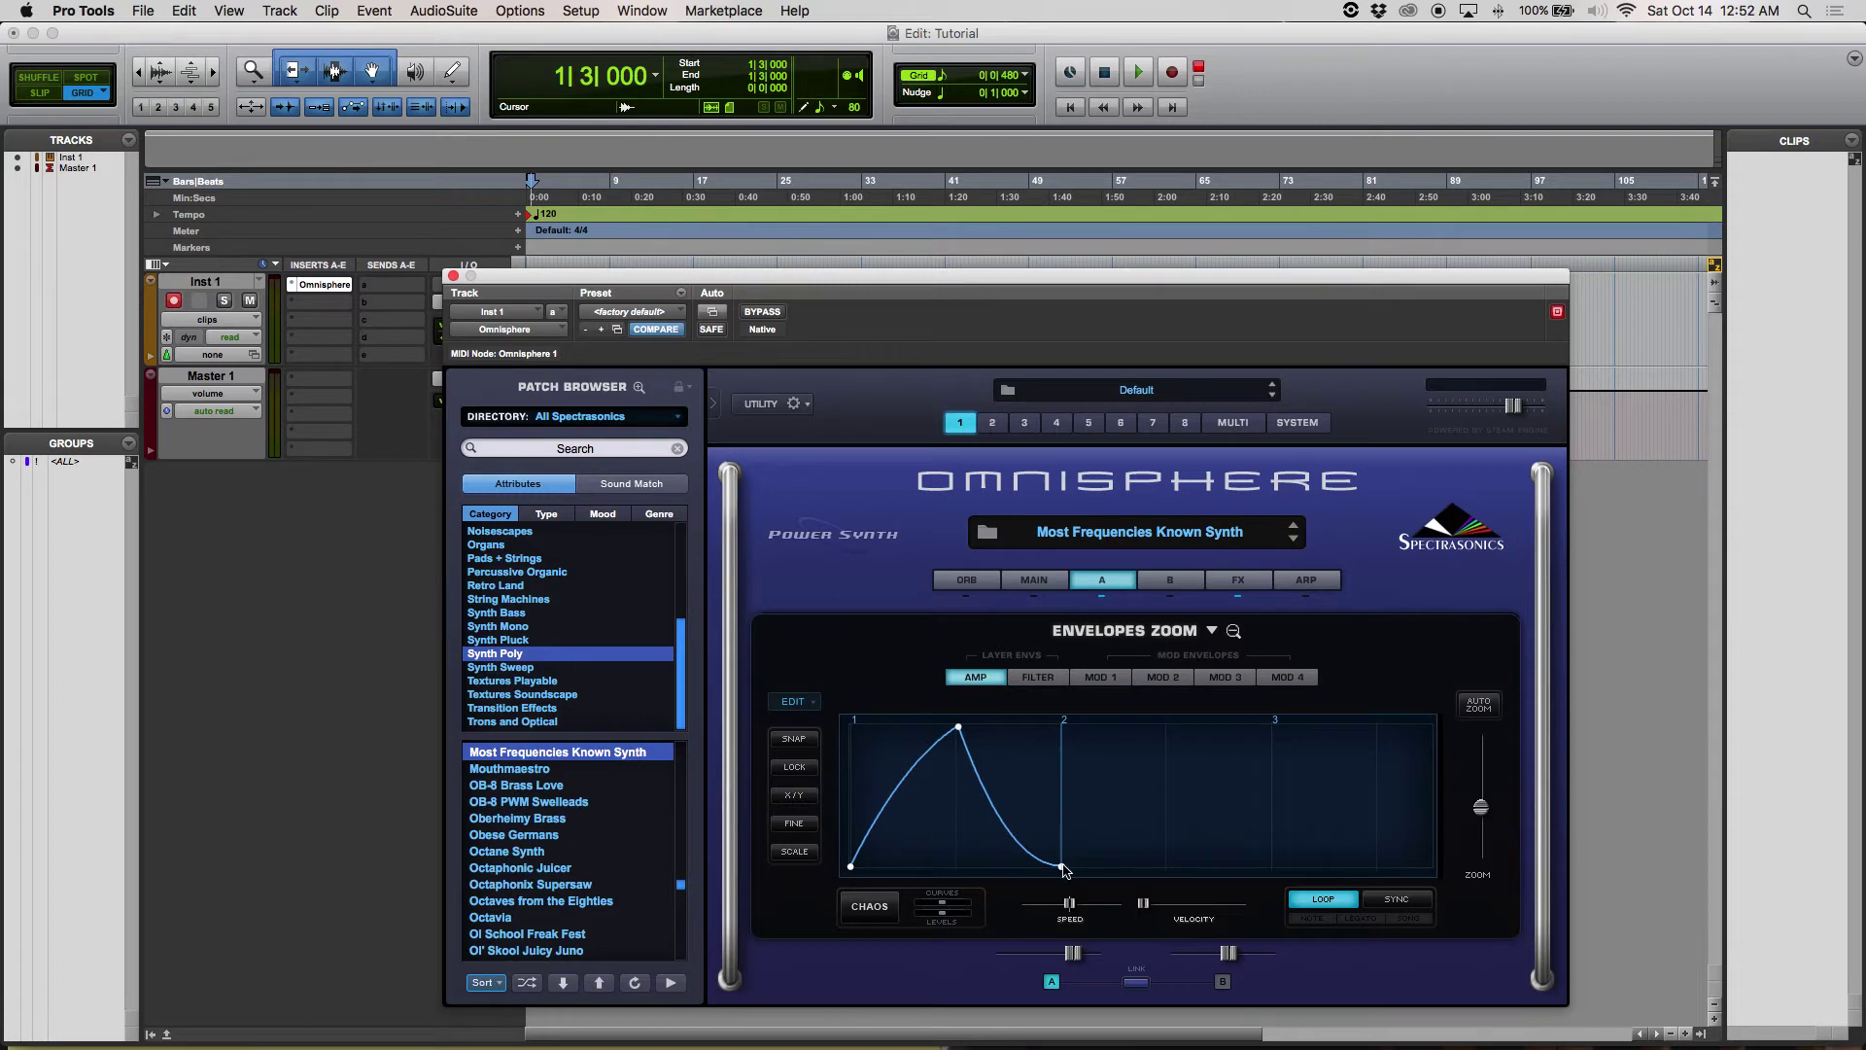
{"action": "left_click", "coordinate": [1062, 864]}
{"action": "left_click_drag", "start_coordinate": [1062, 865], "coordinate": [921, 888]}
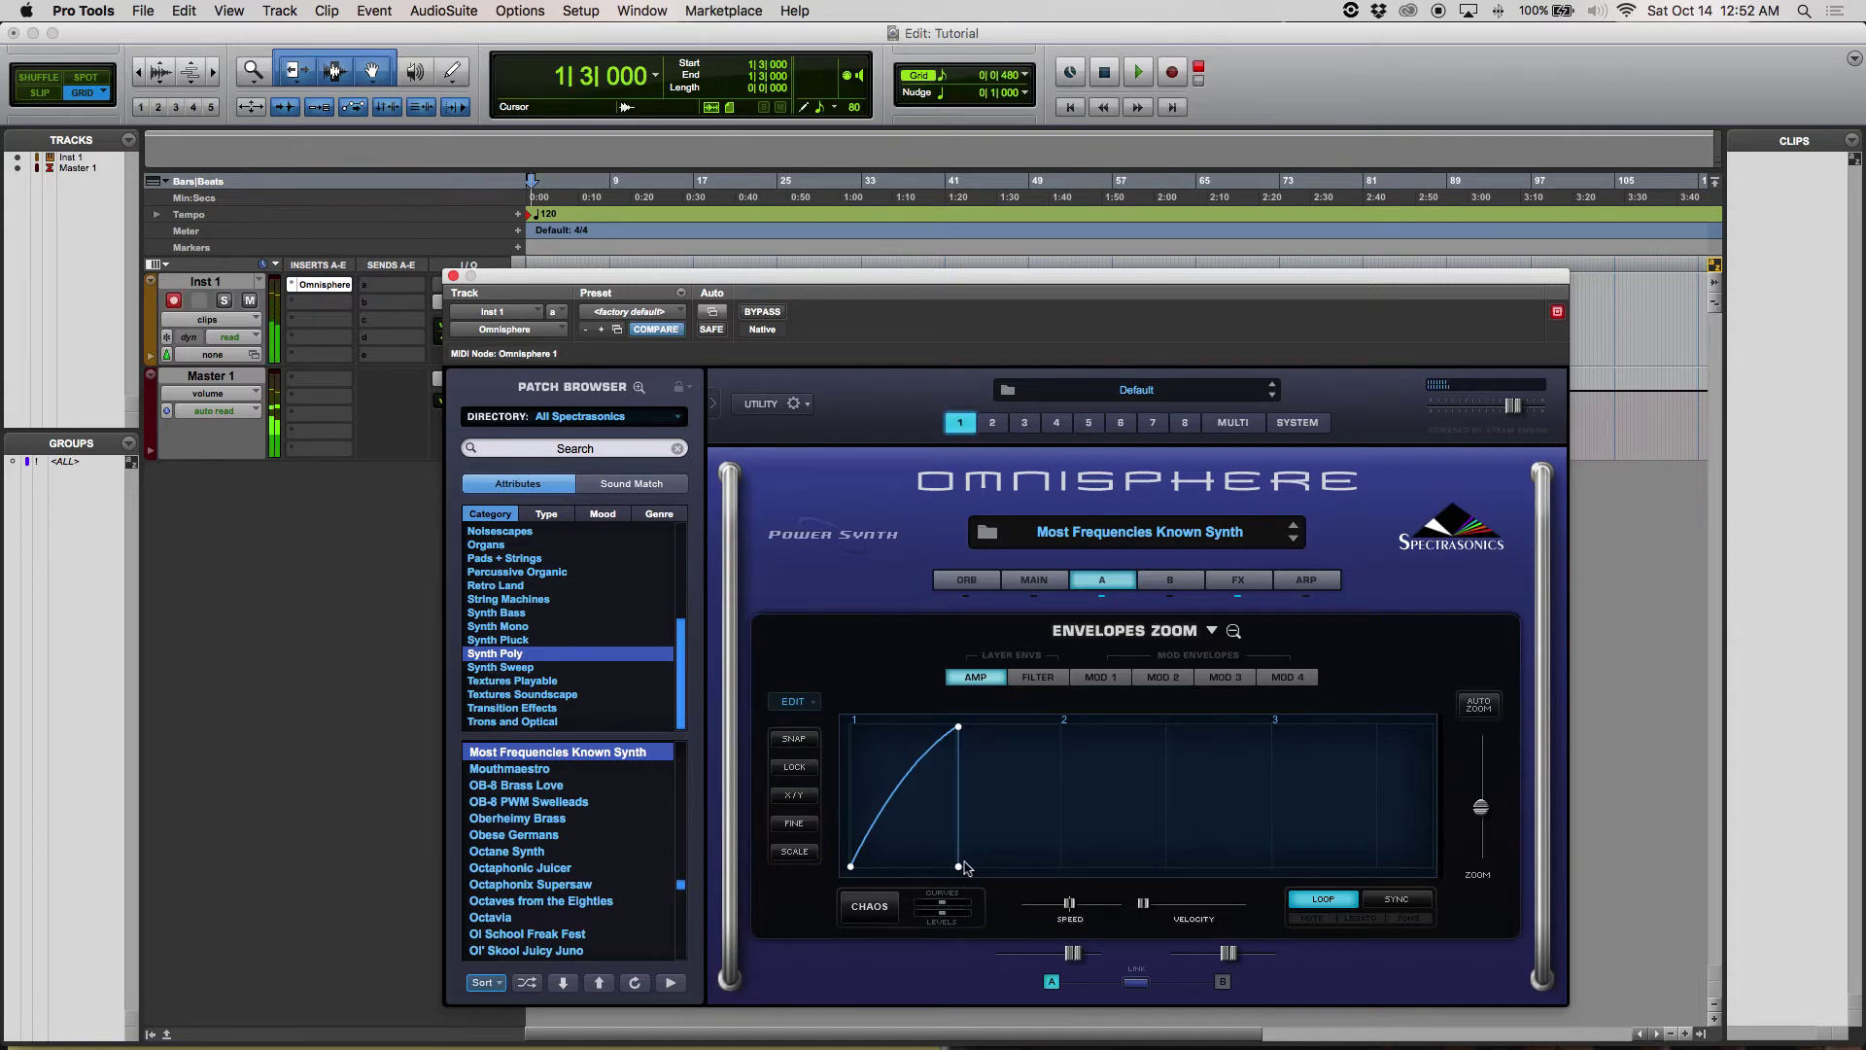
In Layer A's Envelopes Zoom, move the peak earlier and bend the attack into a strongly concave curve
{"action": "left_click", "coordinate": [1100, 582]}
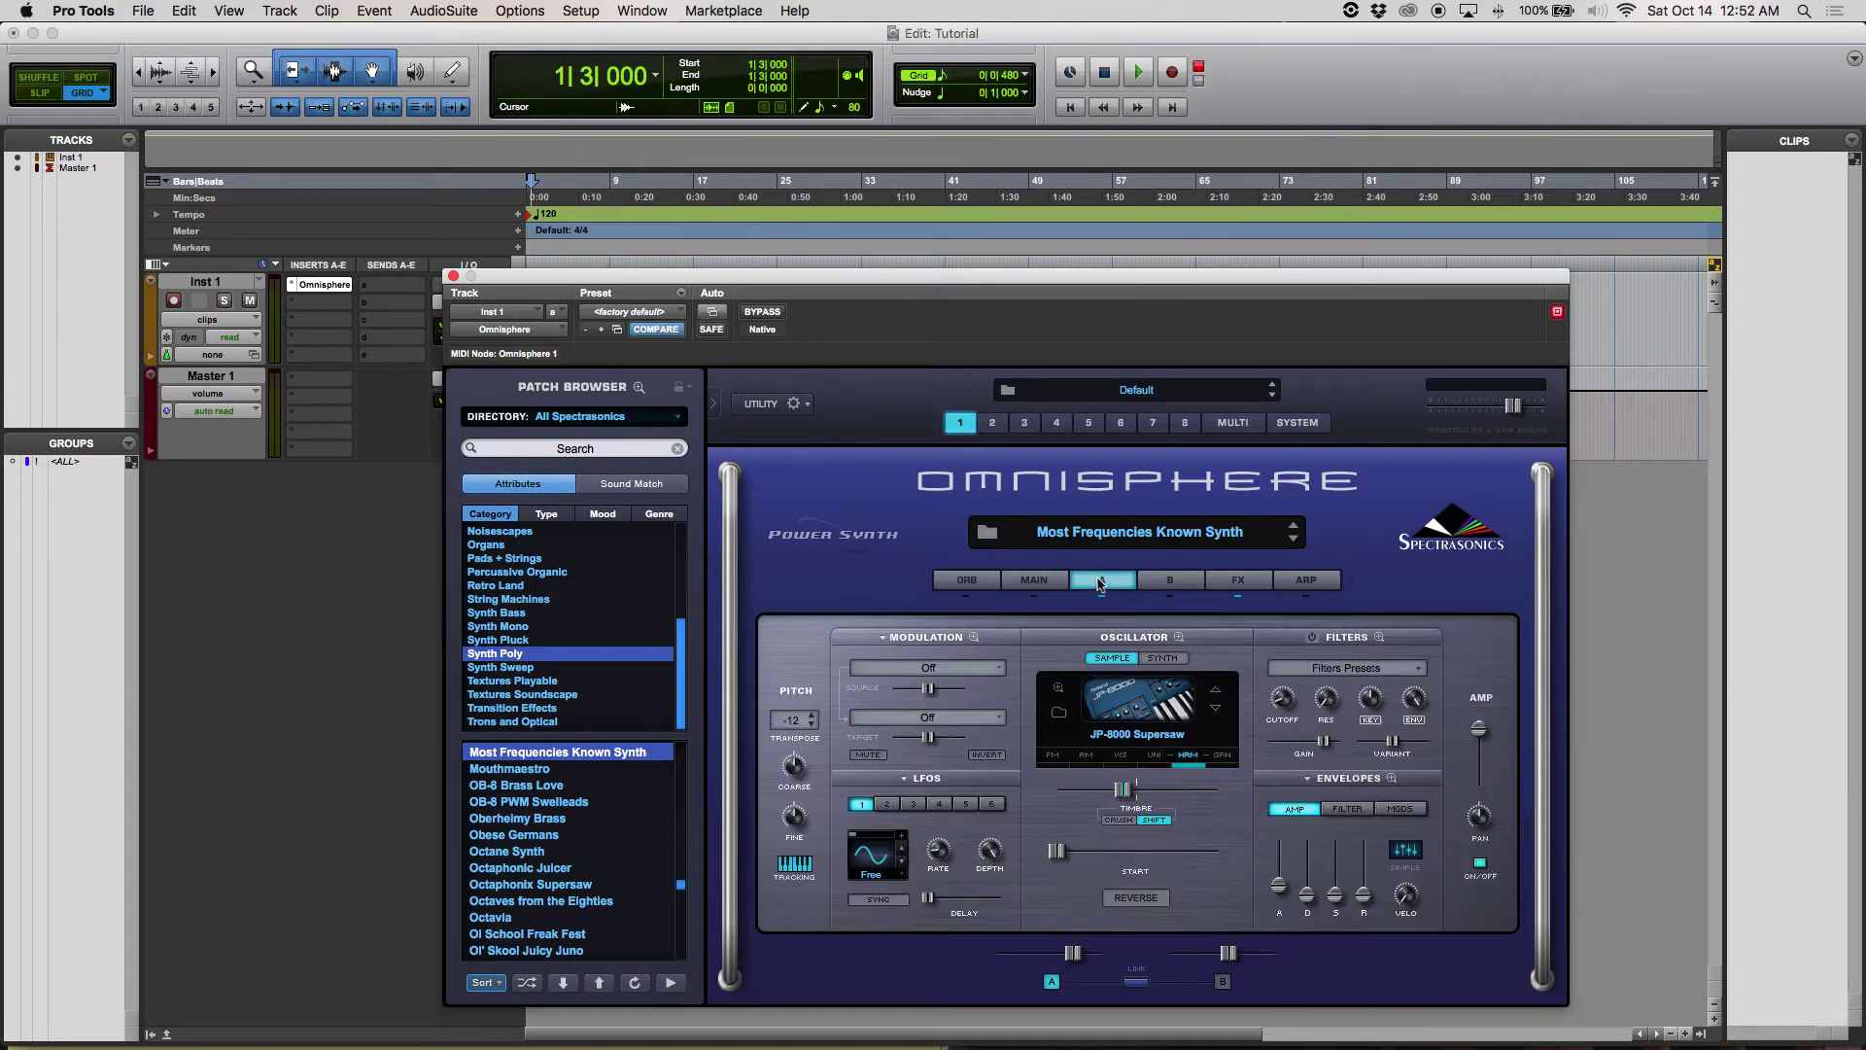
{"action": "left_click", "coordinate": [1393, 778]}
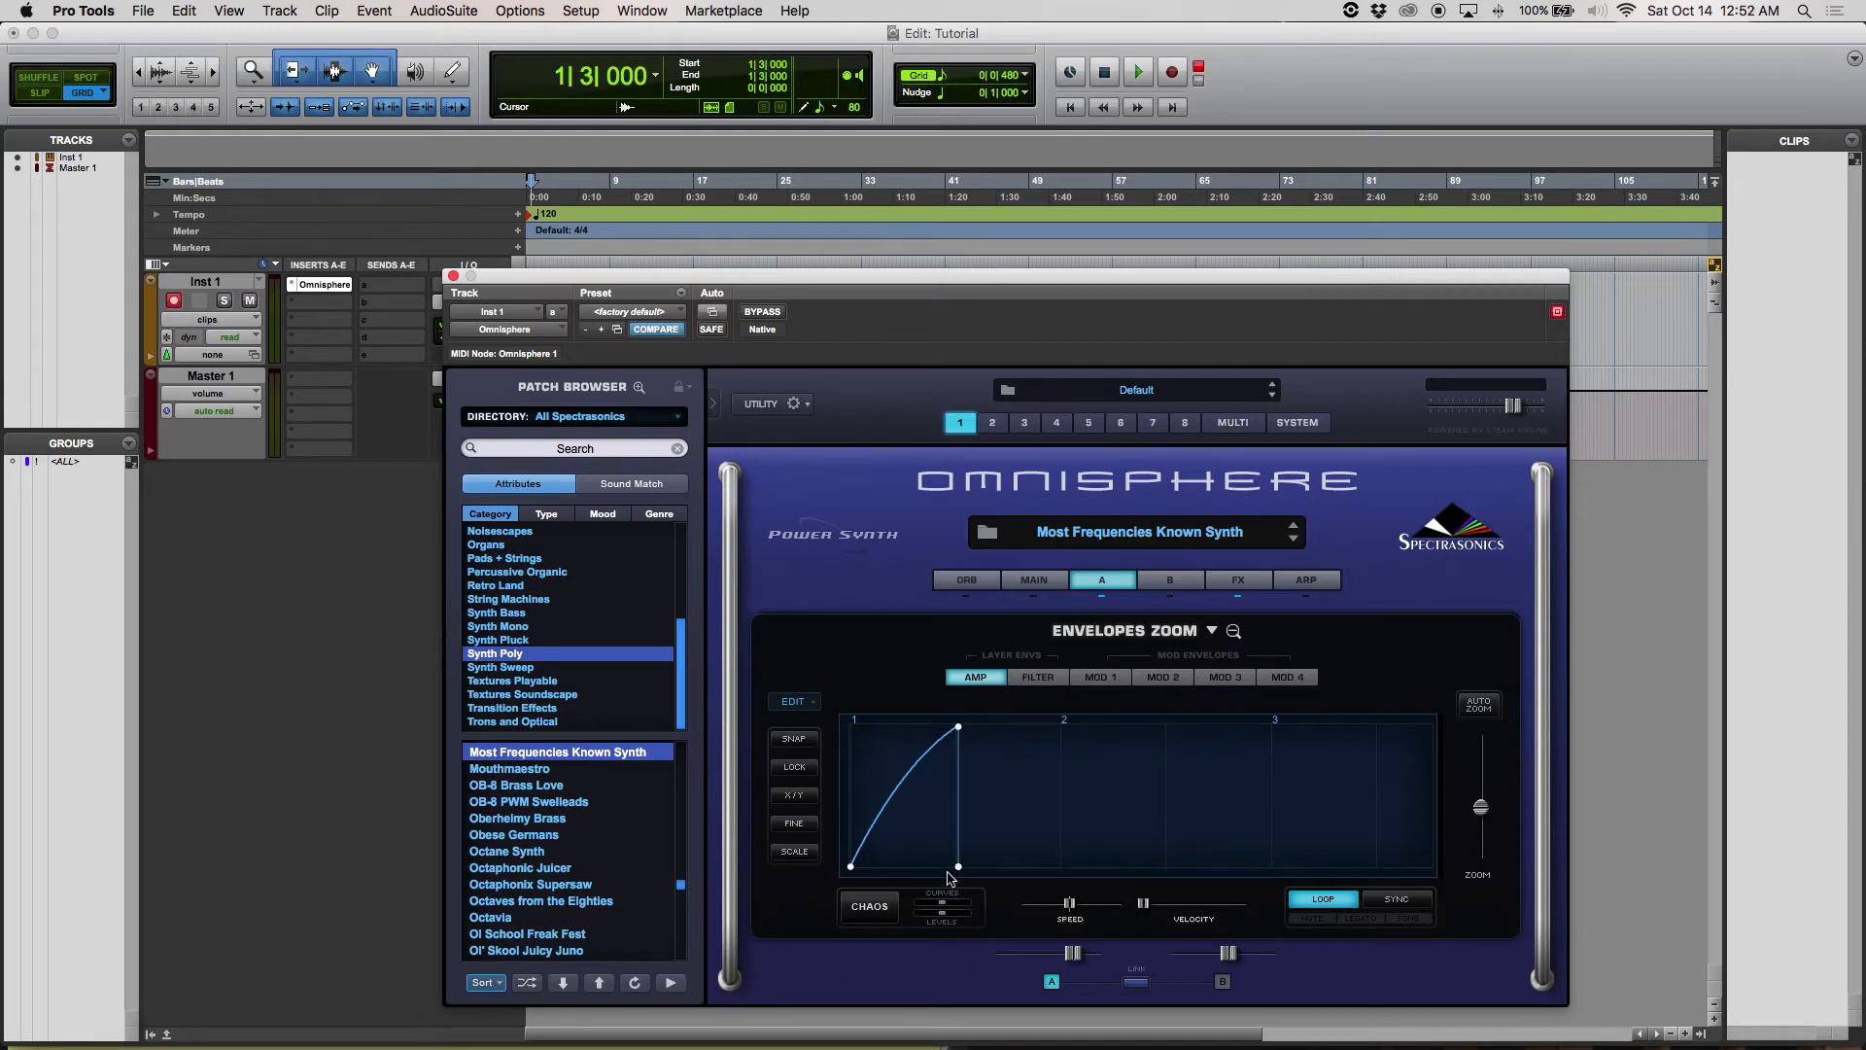
{"action": "left_click_drag", "start_coordinate": [958, 726], "coordinate": [904, 731]}
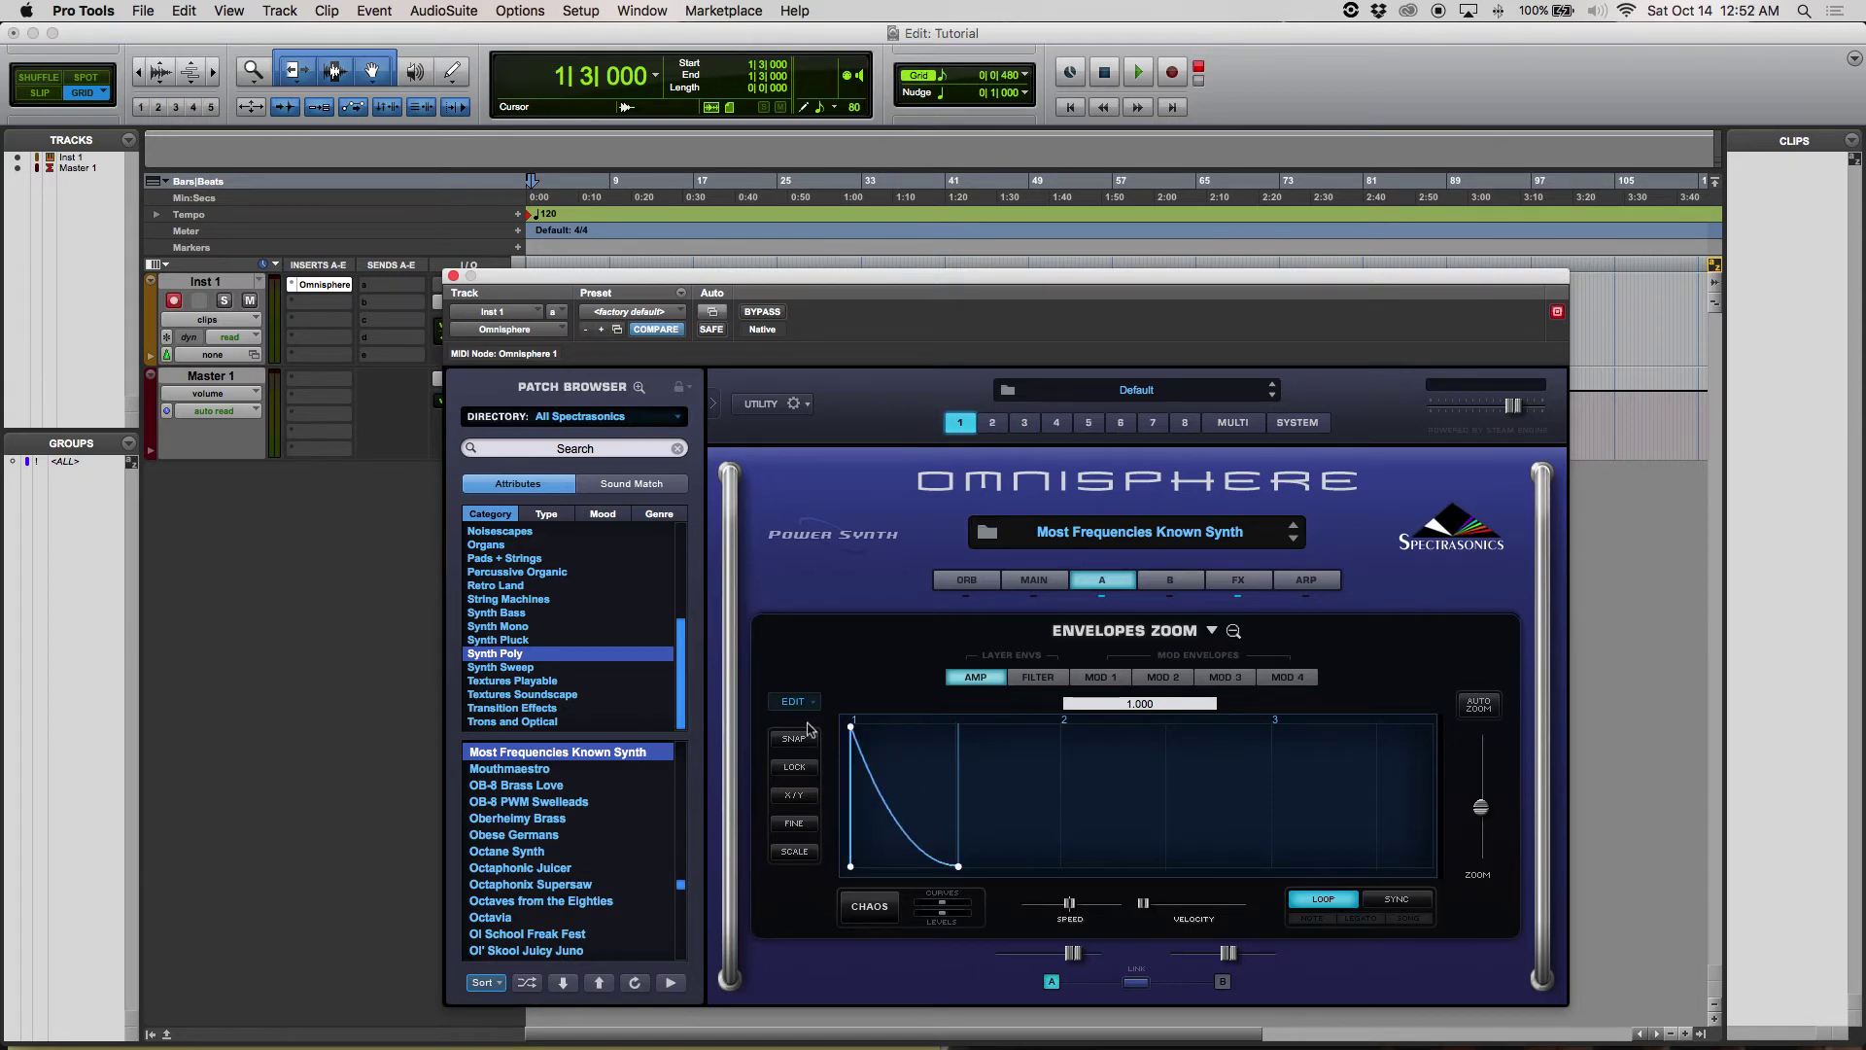
{"action": "left_click_drag", "start_coordinate": [851, 727], "coordinate": [988, 726]}
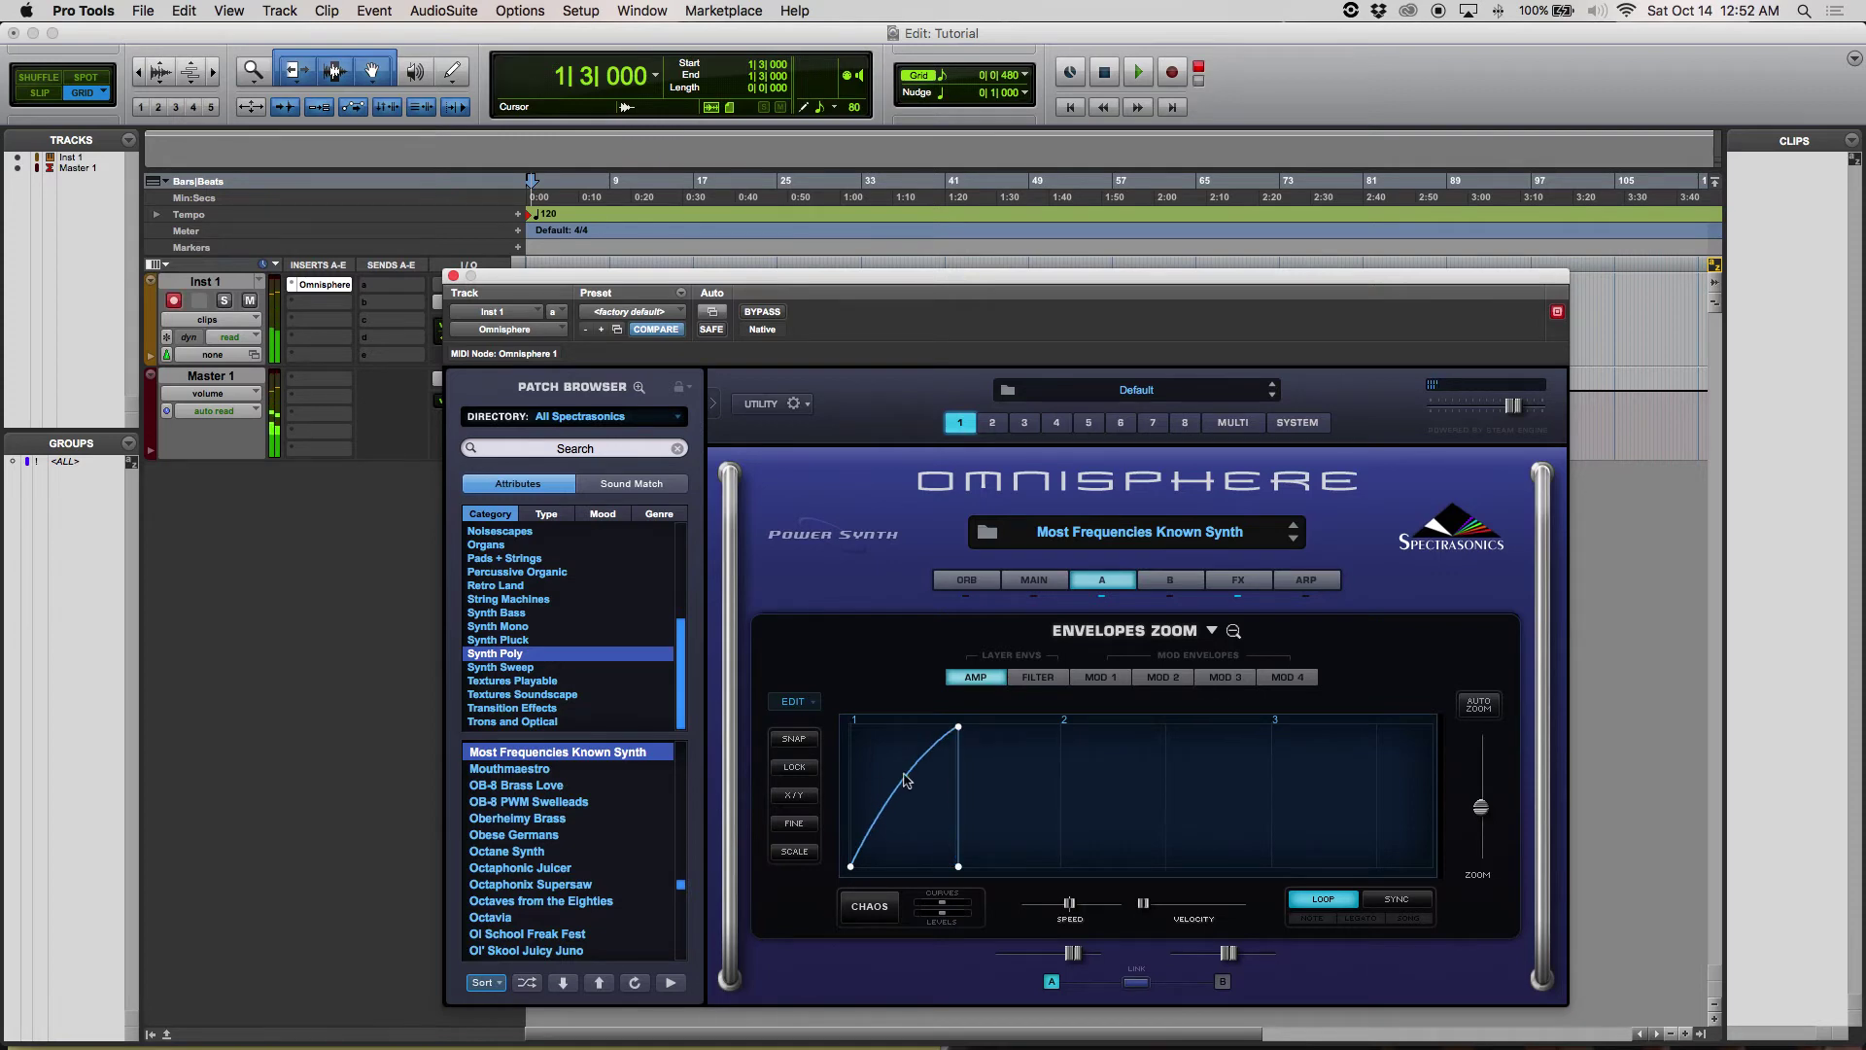
{"action": "left_click_drag", "start_coordinate": [906, 781], "coordinate": [926, 810]}
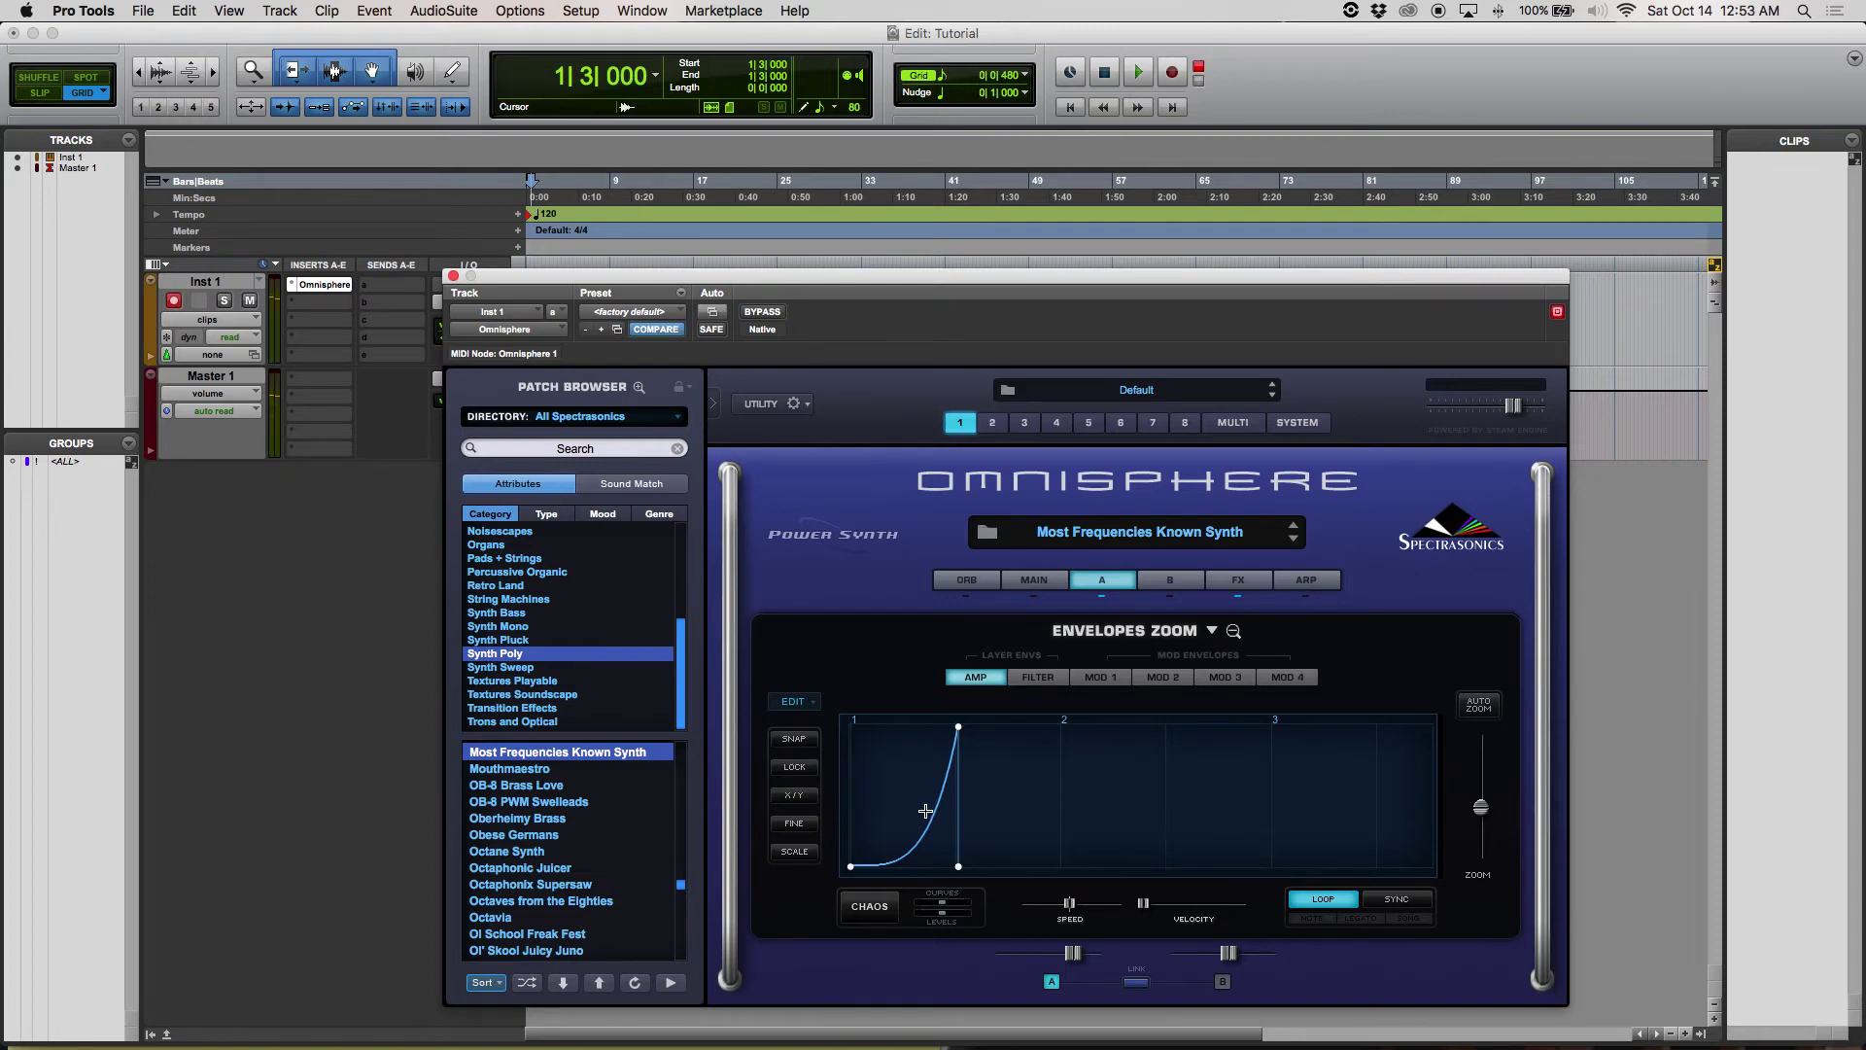
{"action": "left_click_drag", "start_coordinate": [926, 811], "coordinate": [896, 758]}
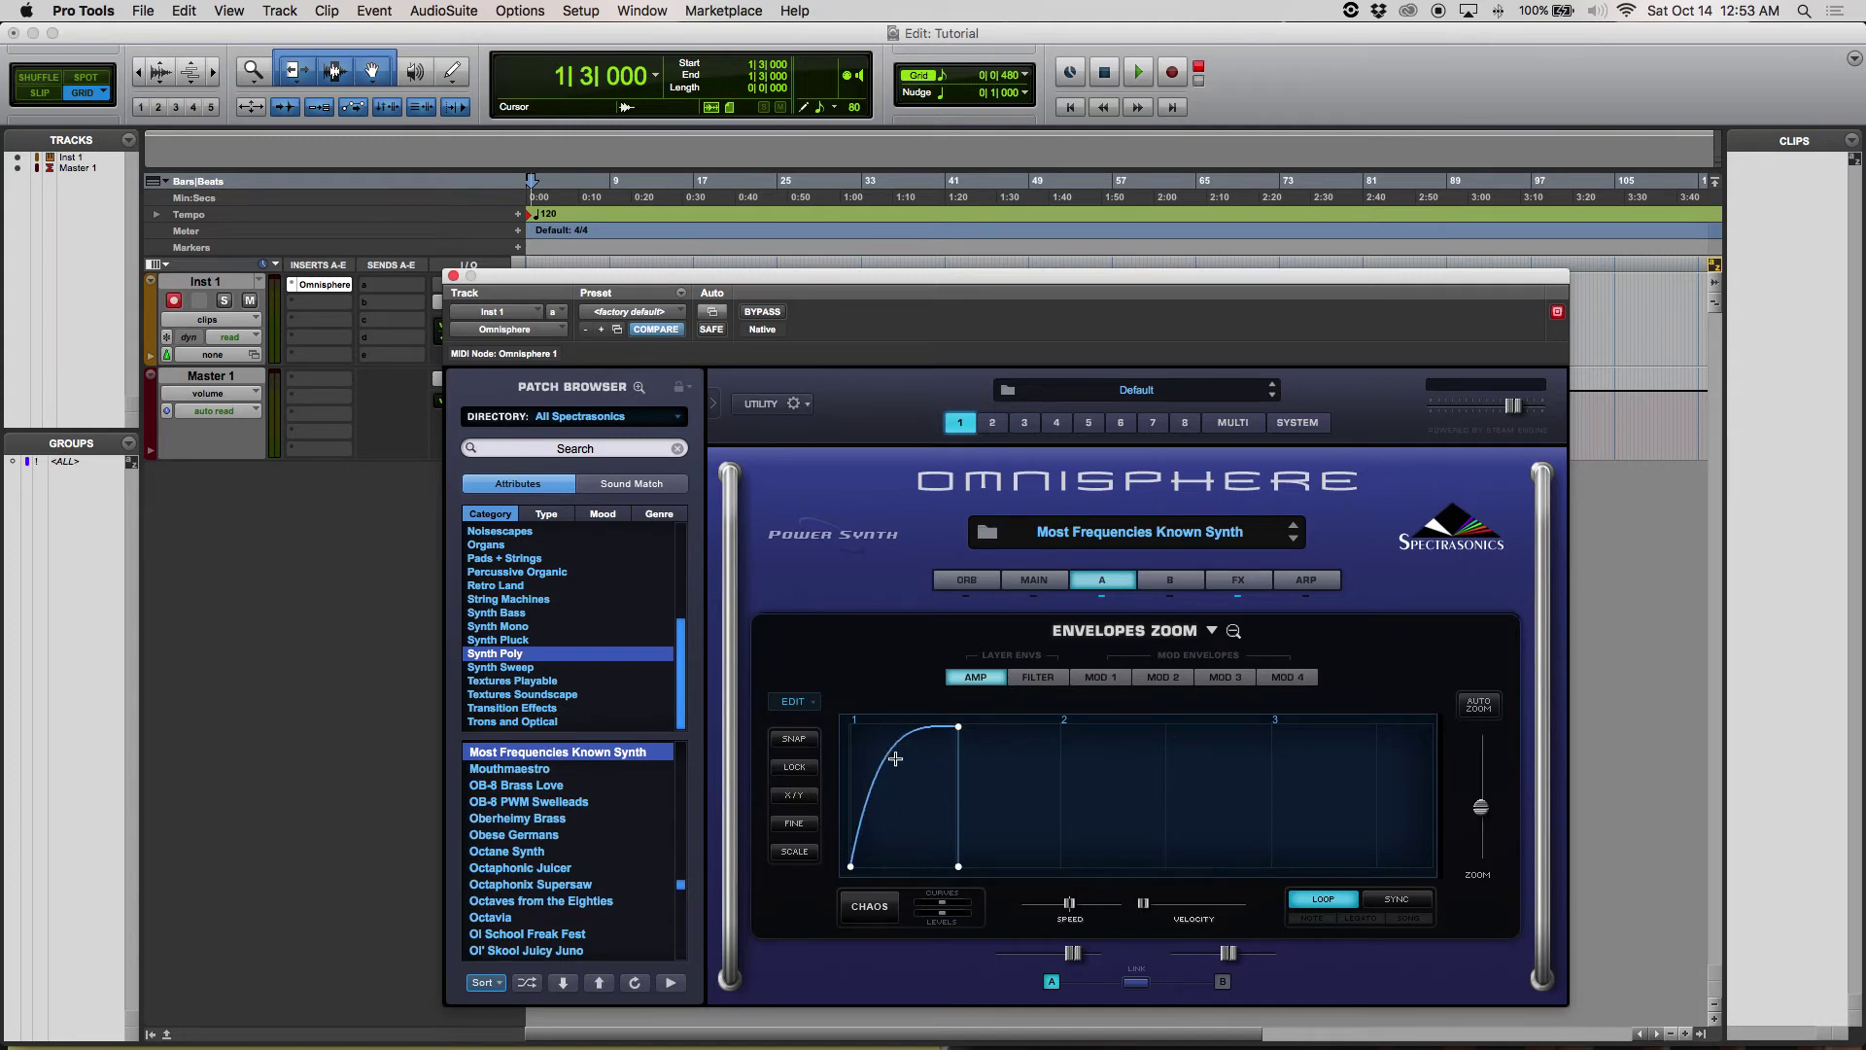
{"action": "left_click_drag", "start_coordinate": [895, 758], "coordinate": [913, 795]}
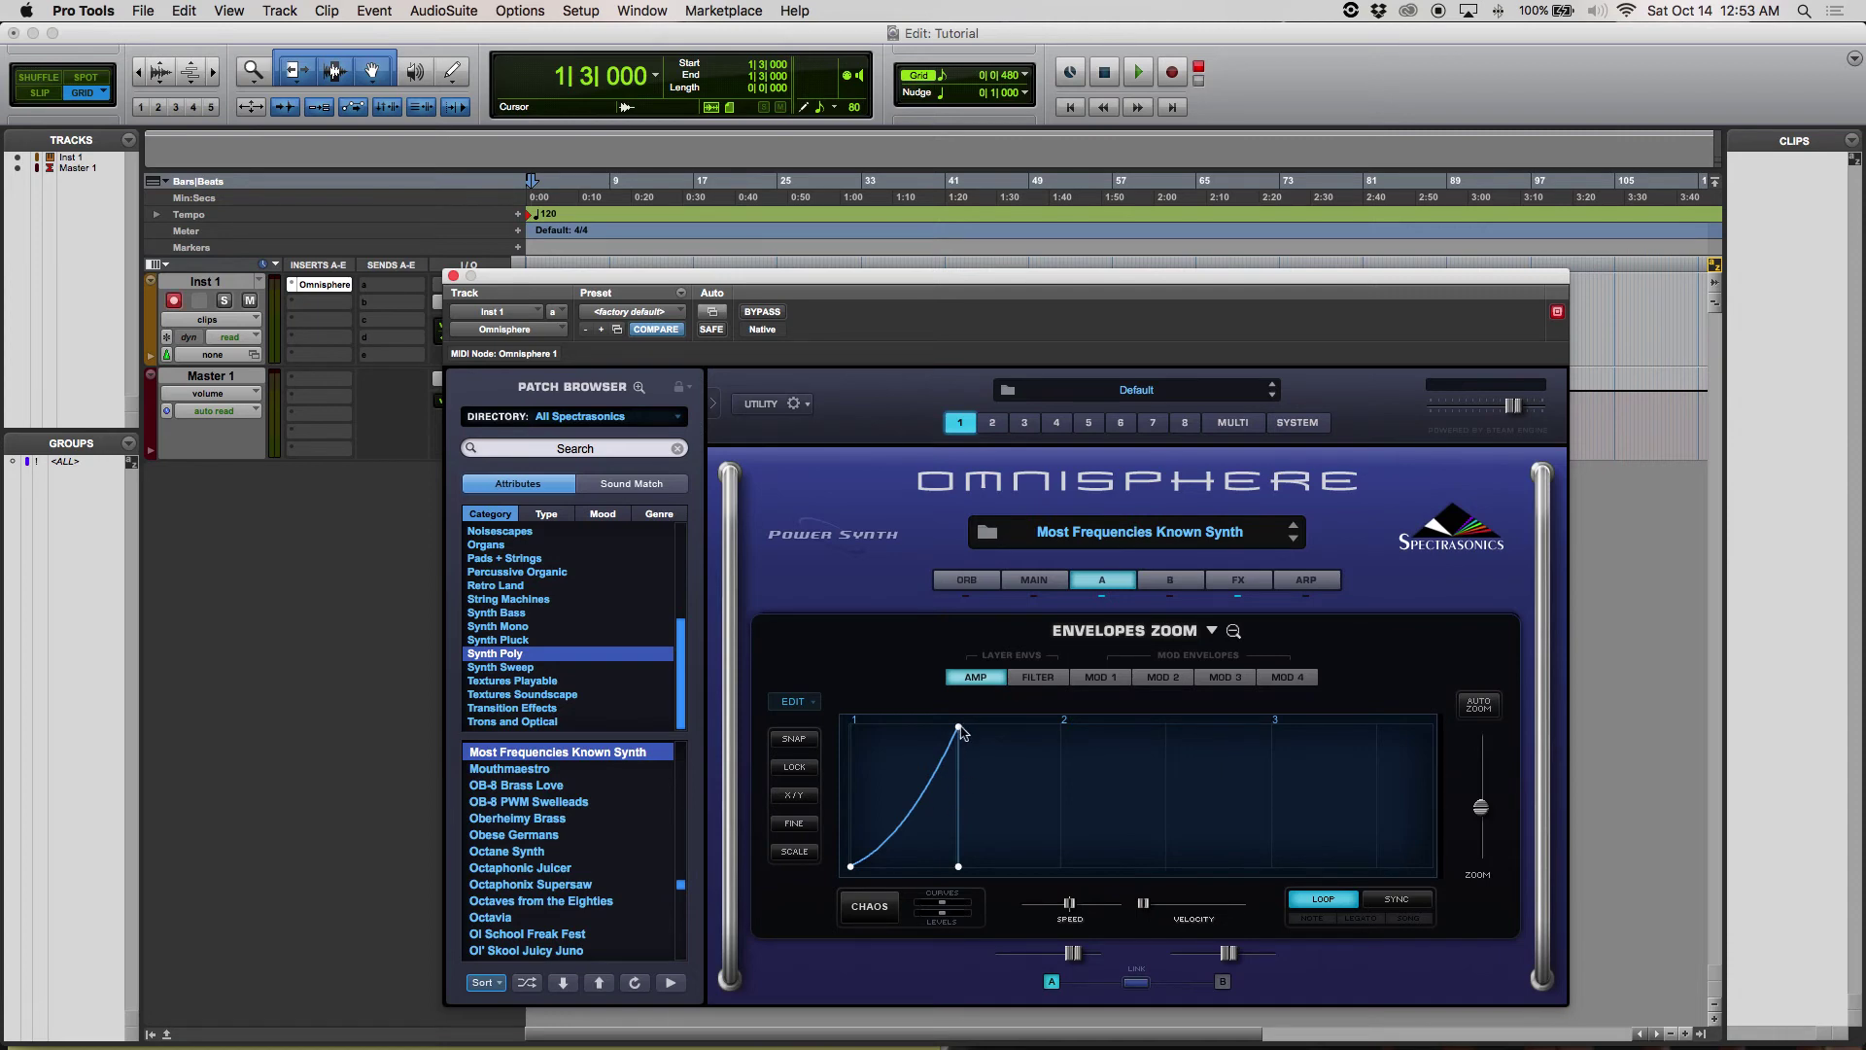
{"action": "left_click_drag", "start_coordinate": [959, 727], "coordinate": [936, 727]}
{"action": "left_click_drag", "start_coordinate": [959, 866], "coordinate": [1035, 868]}
{"action": "mouse_move", "coordinate": [937, 727]}
{"action": "left_mouse_down"}
{"action": "mouse_move", "coordinate": [1028, 736]}
{"action": "mouse_move", "coordinate": [954, 725]}
{"action": "left_mouse_up"}
{"action": "left_click_drag", "start_coordinate": [989, 817], "coordinate": [1034, 783]}
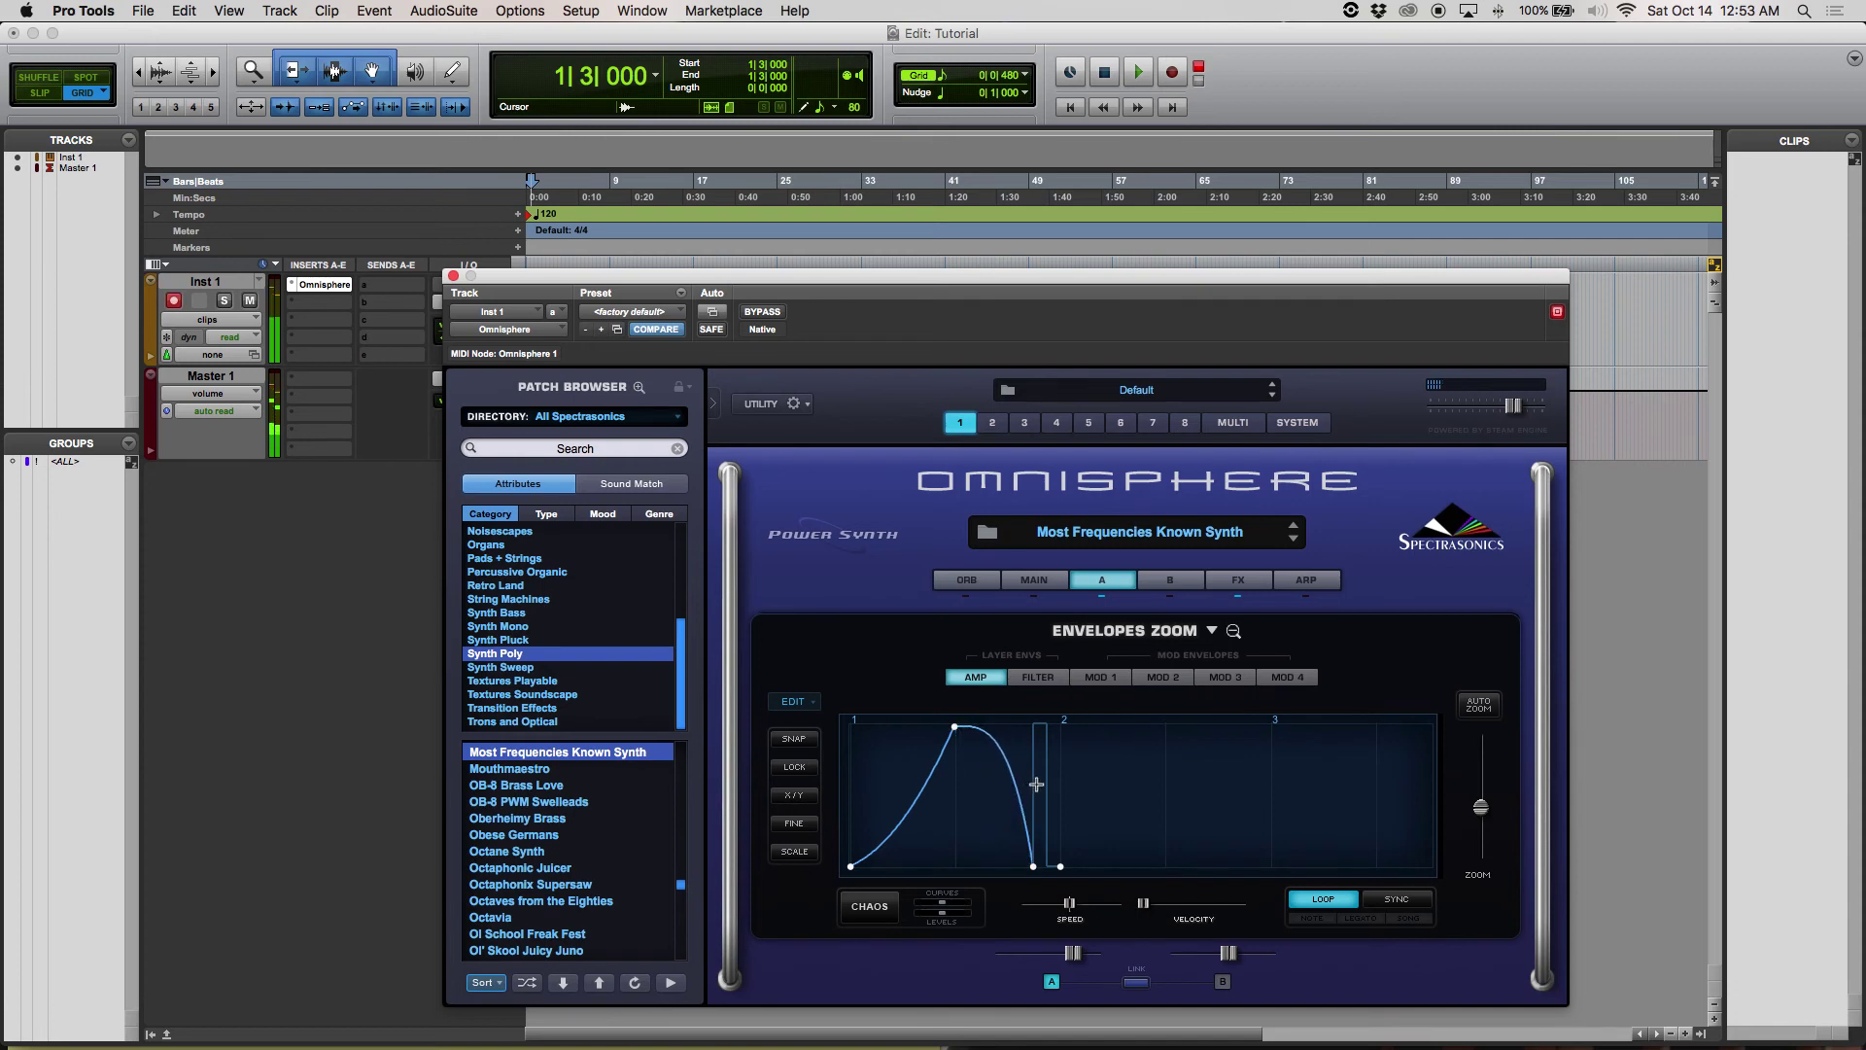
{"action": "left_click_drag", "start_coordinate": [1036, 784], "coordinate": [910, 874]}
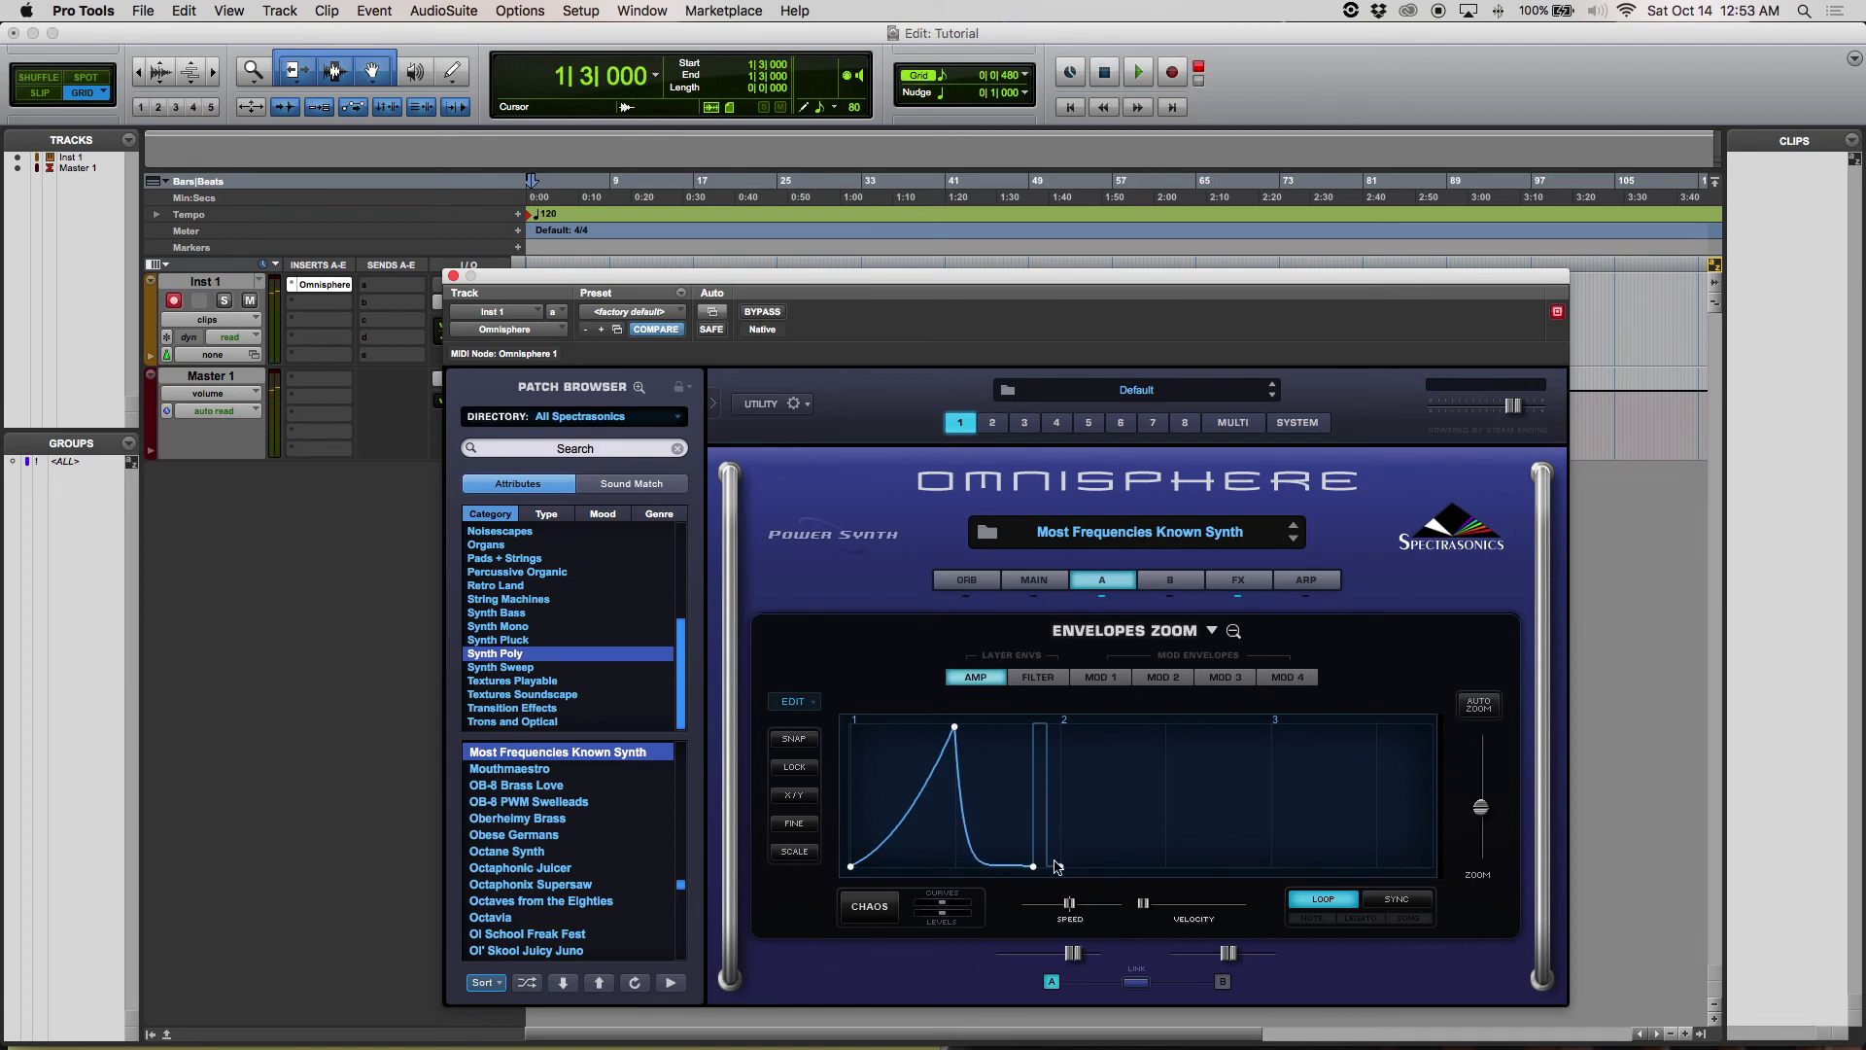
{"action": "left_click_drag", "start_coordinate": [1036, 869], "coordinate": [933, 874]}
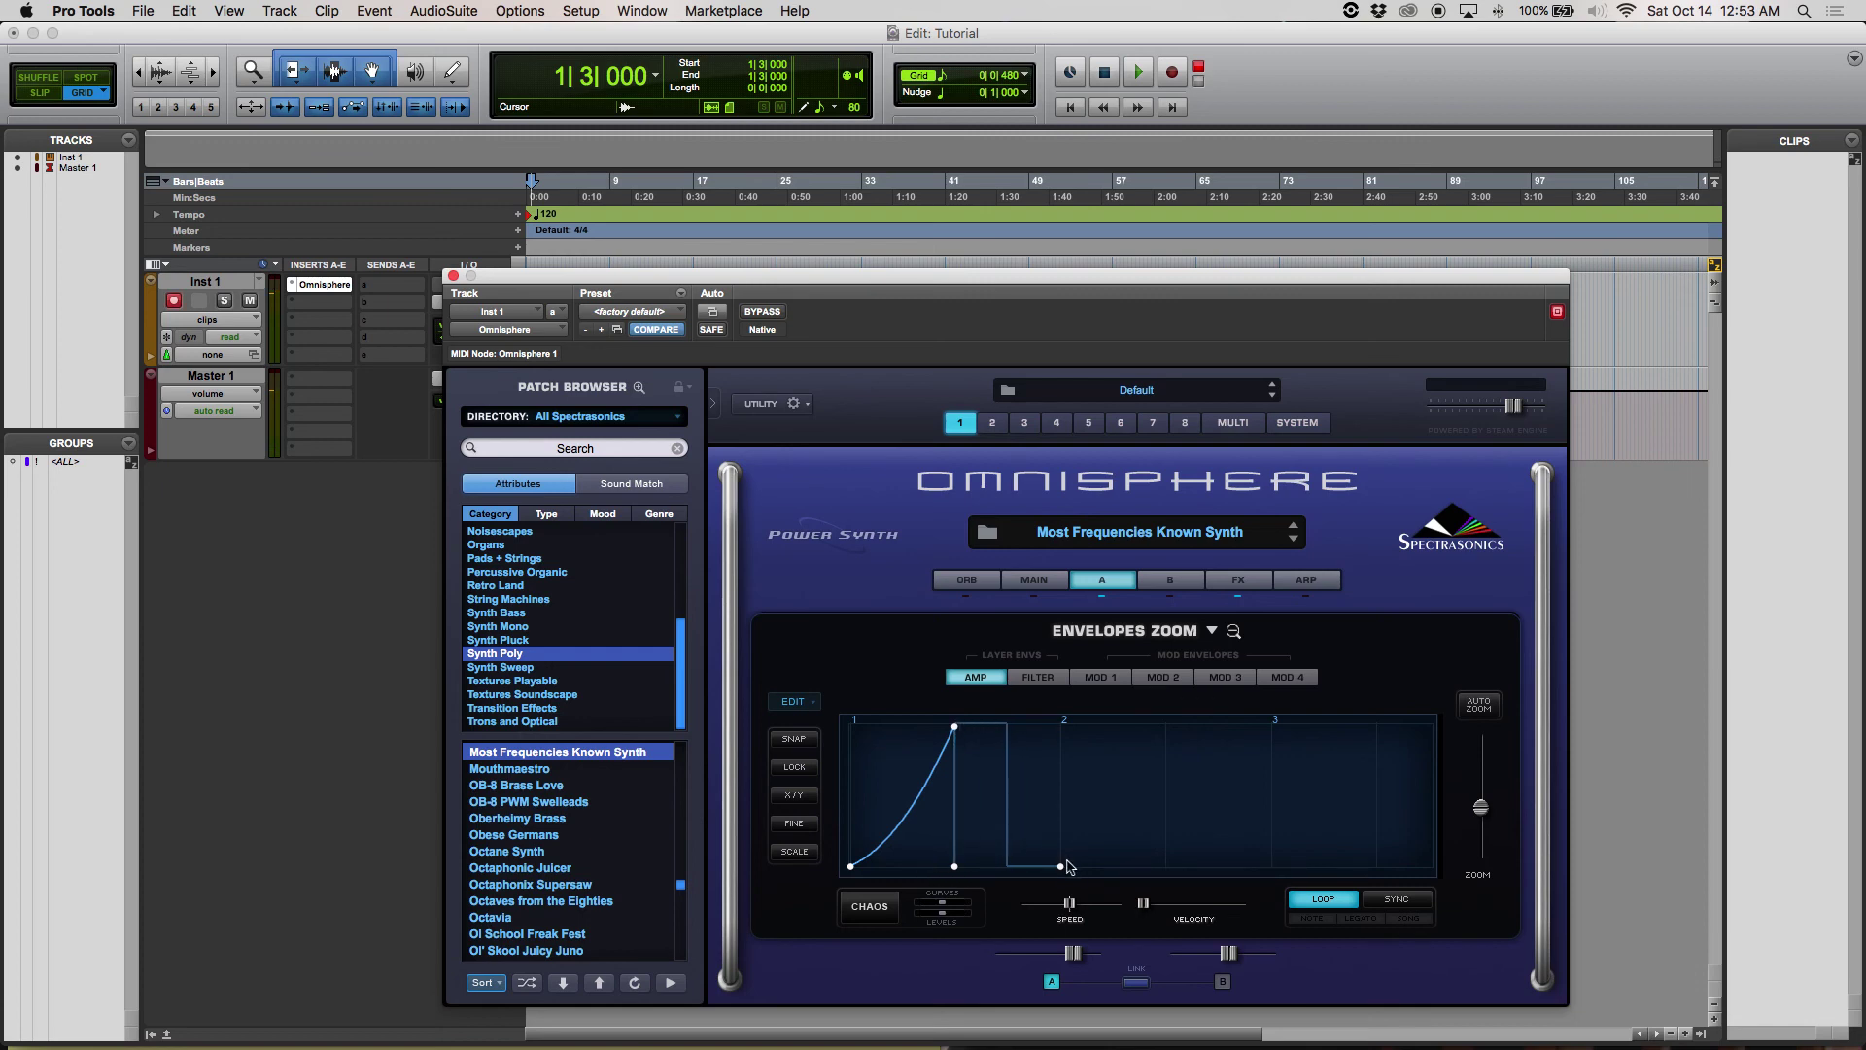
{"action": "left_click_drag", "start_coordinate": [1059, 871], "coordinate": [943, 870]}
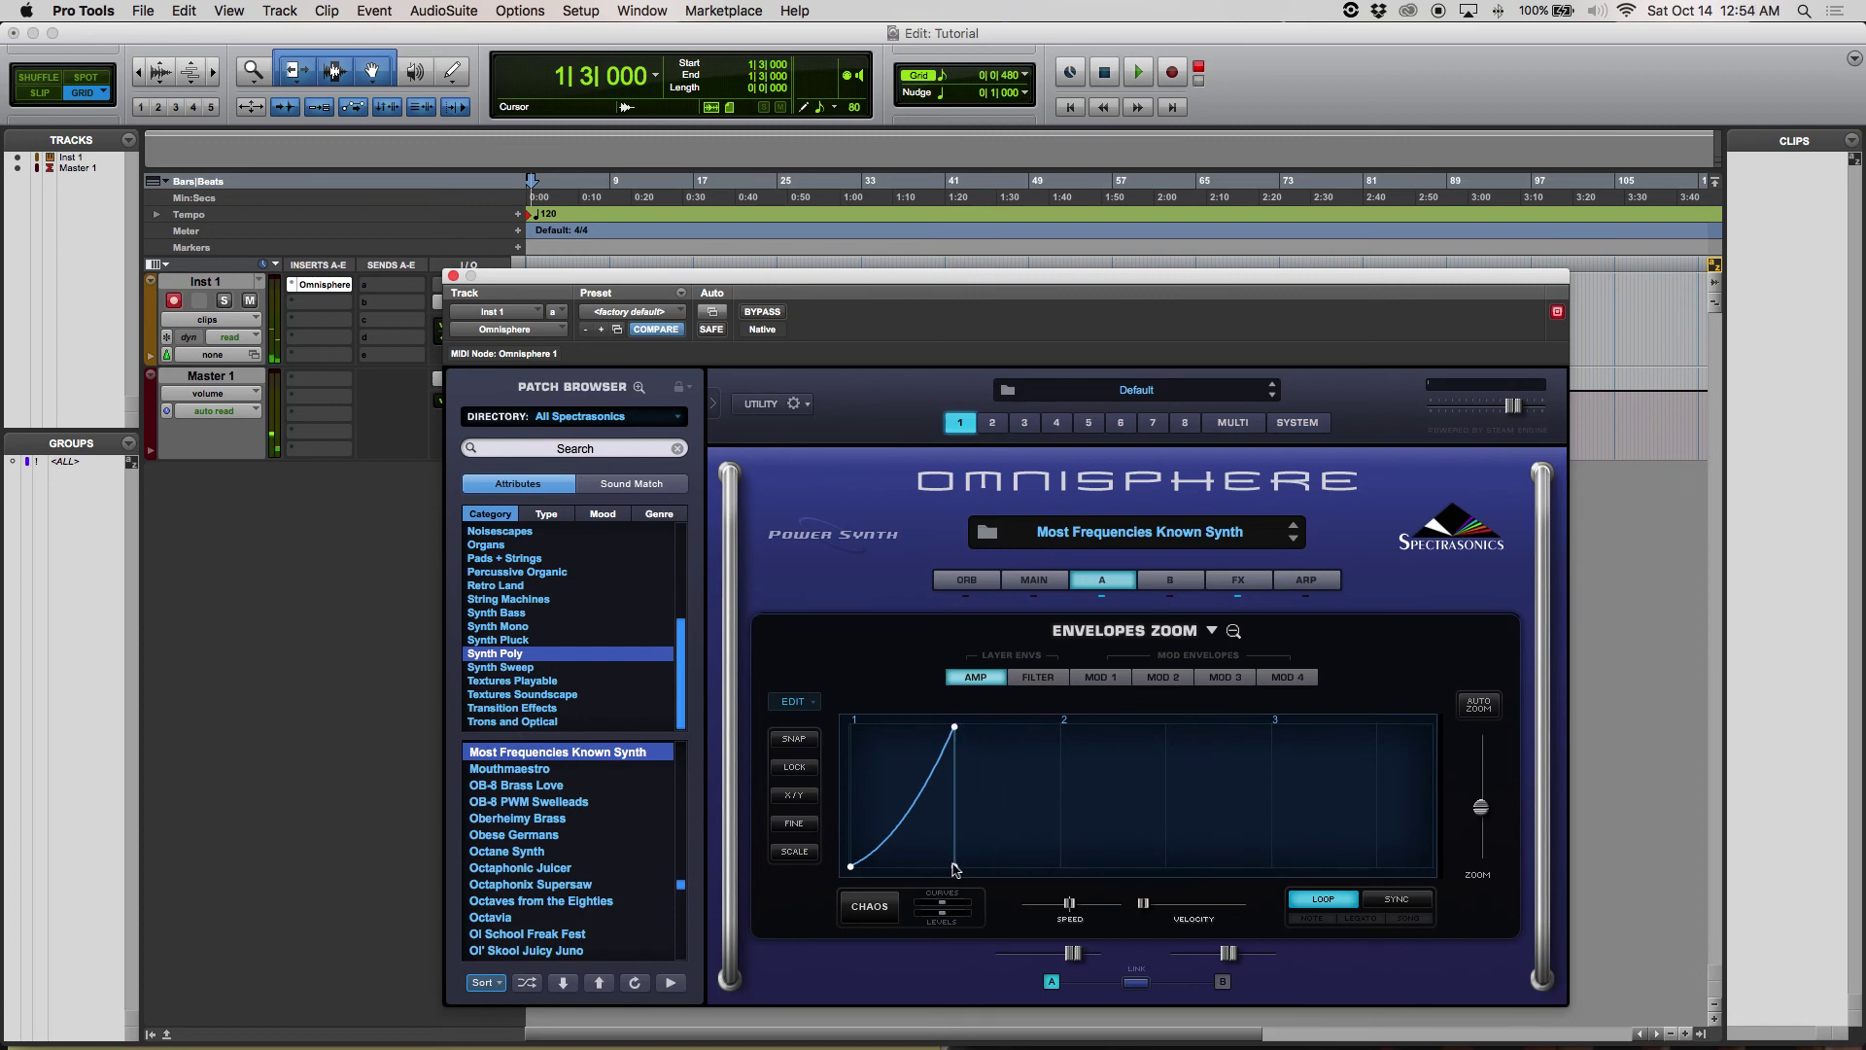